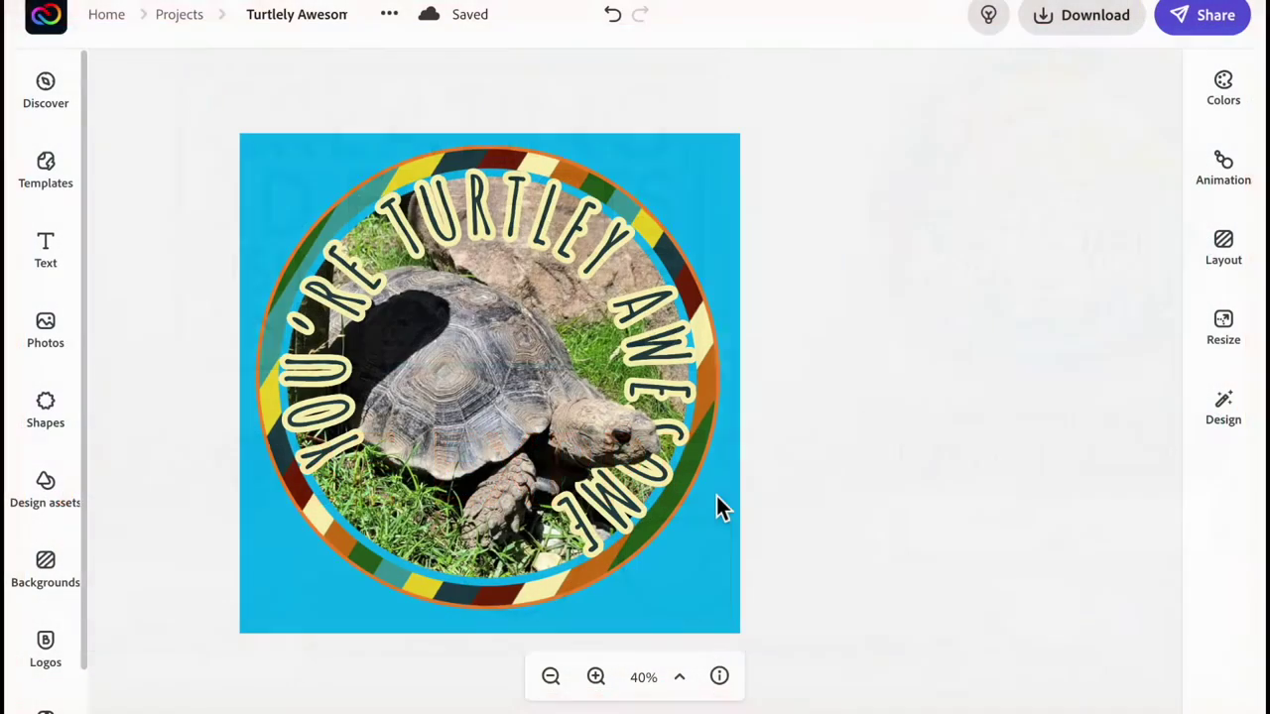
Step: Select the striped ring group from the layer stack and drag it away from the circle
click(615, 447)
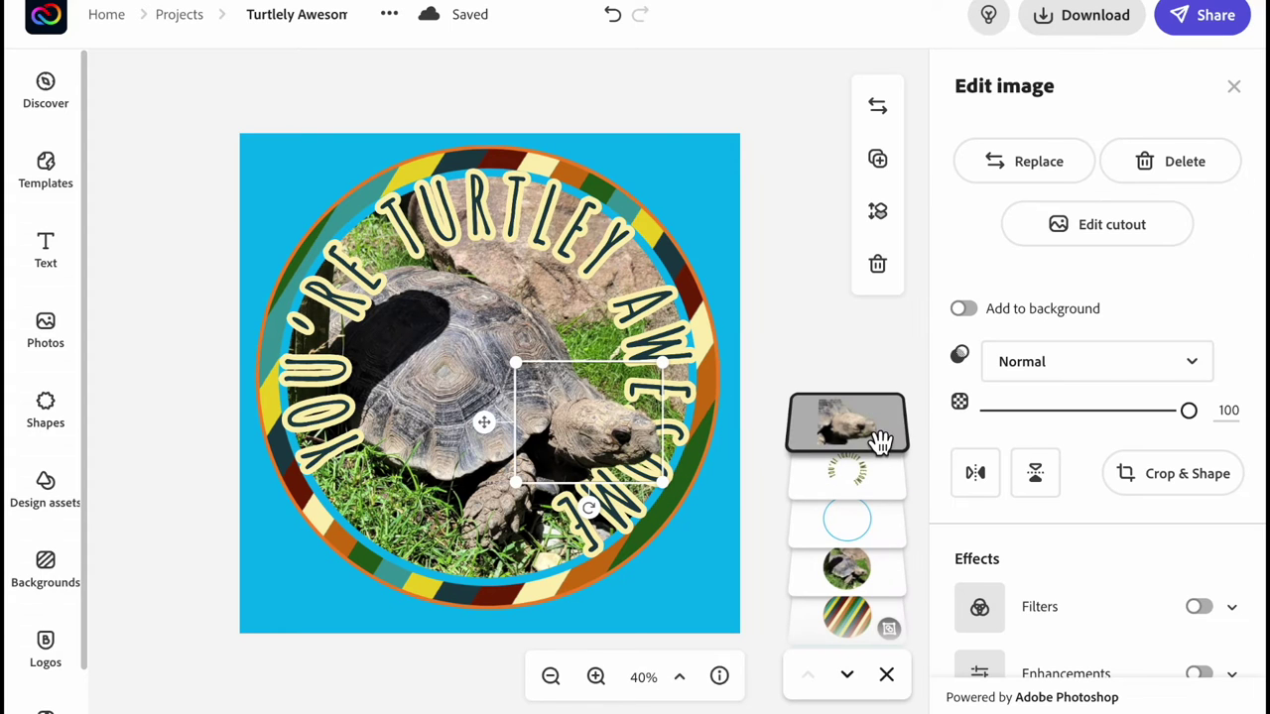
click(873, 501)
click(873, 533)
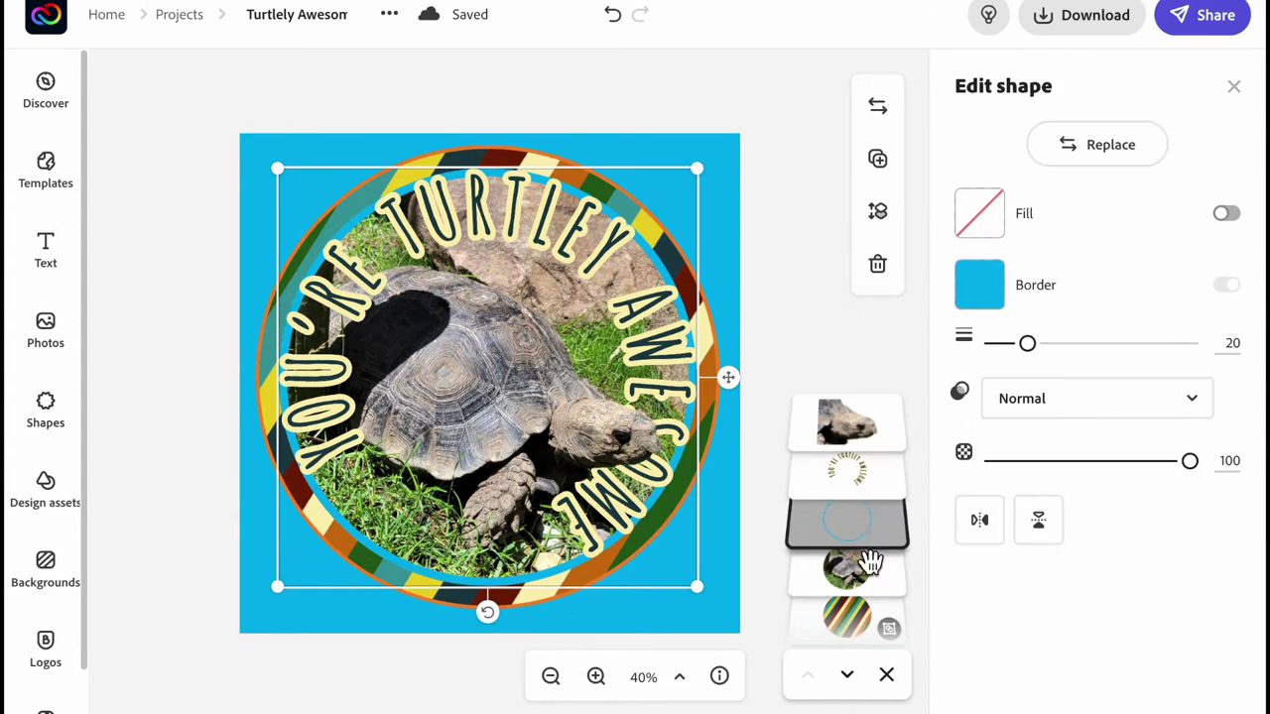
click(869, 574)
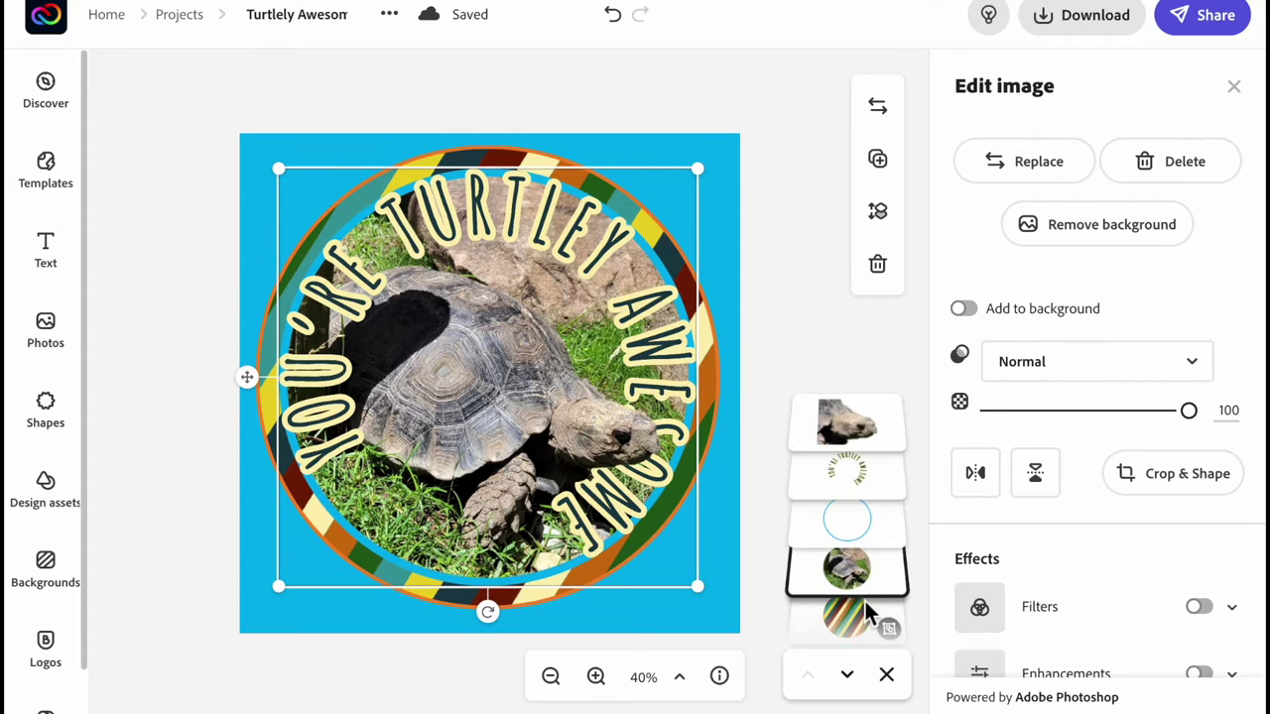
scroll(862, 621, down, 1)
click(866, 591)
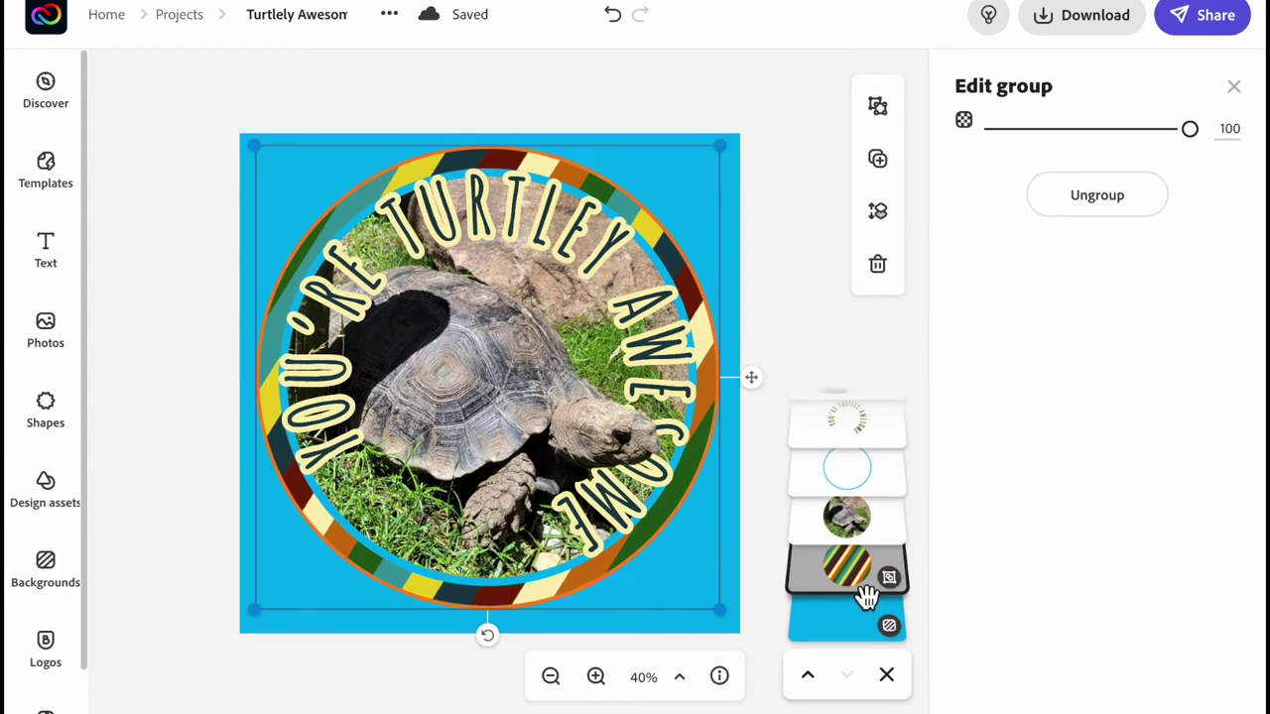
click(759, 574)
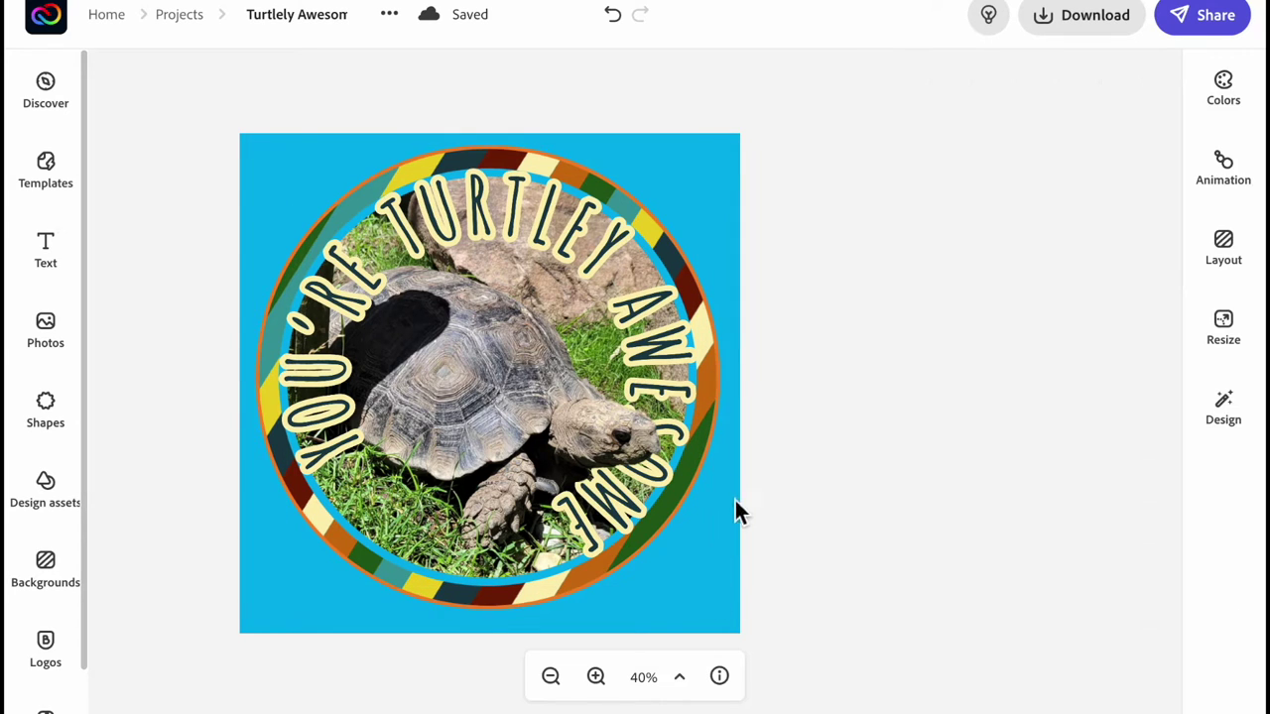
click(704, 424)
drag(763, 381, 240, 562)
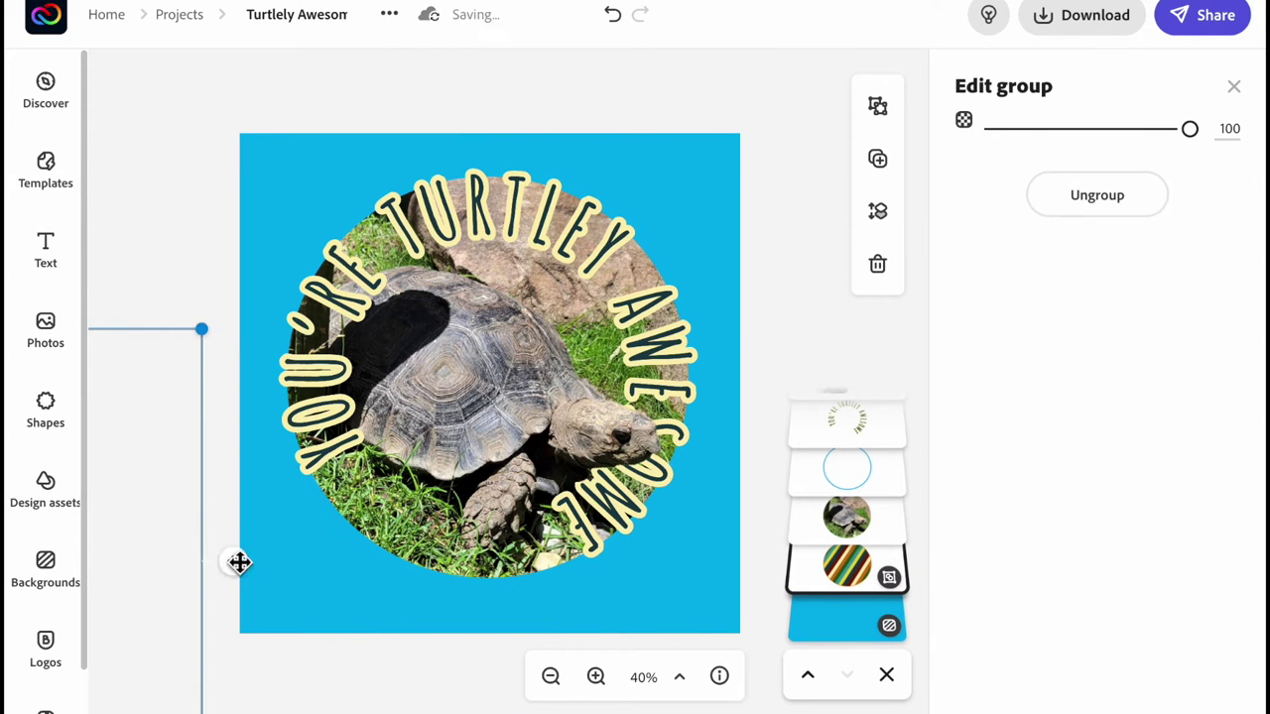
Step: Change the page background colour to dark teal (#1A3D47)
click(387, 623)
click(1092, 228)
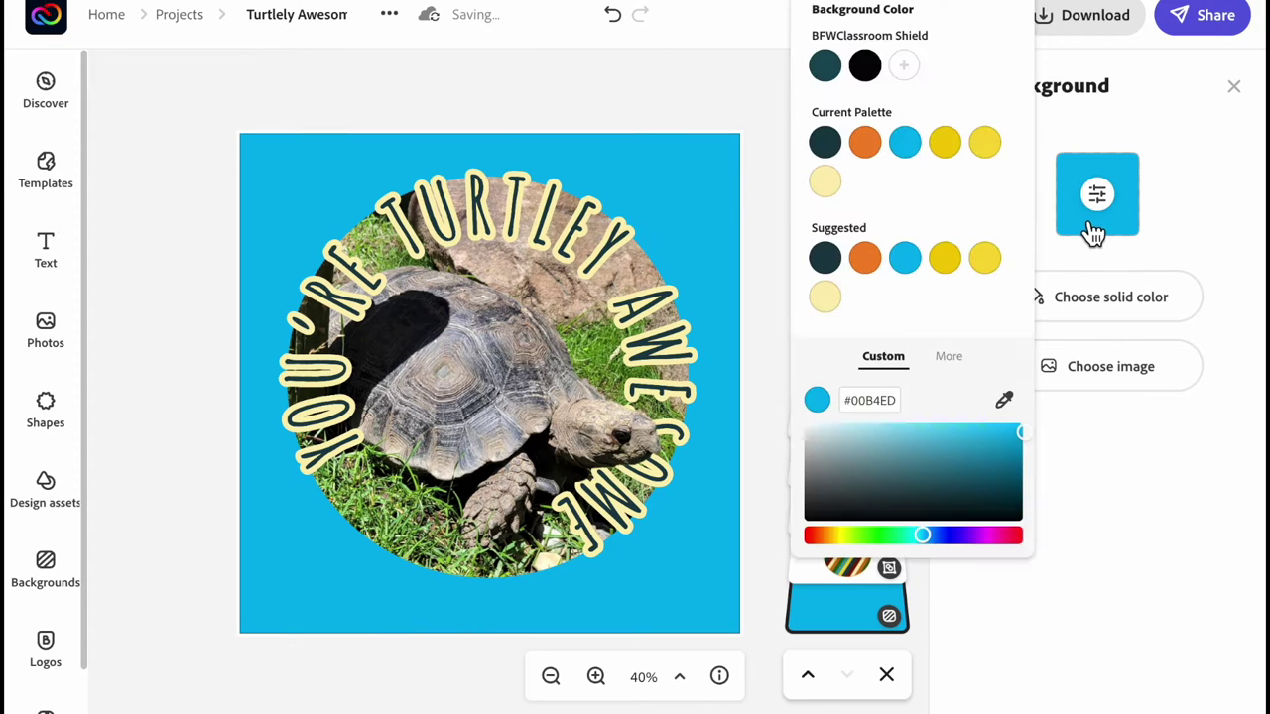
click(826, 298)
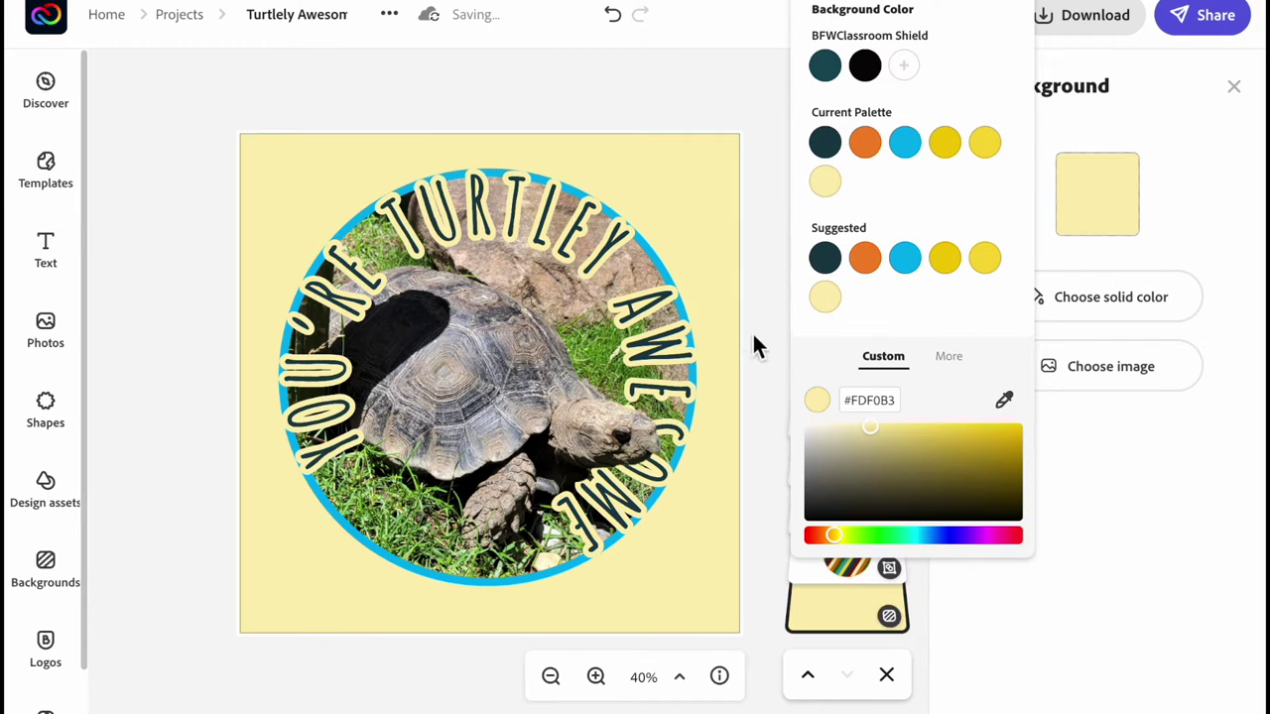
click(826, 144)
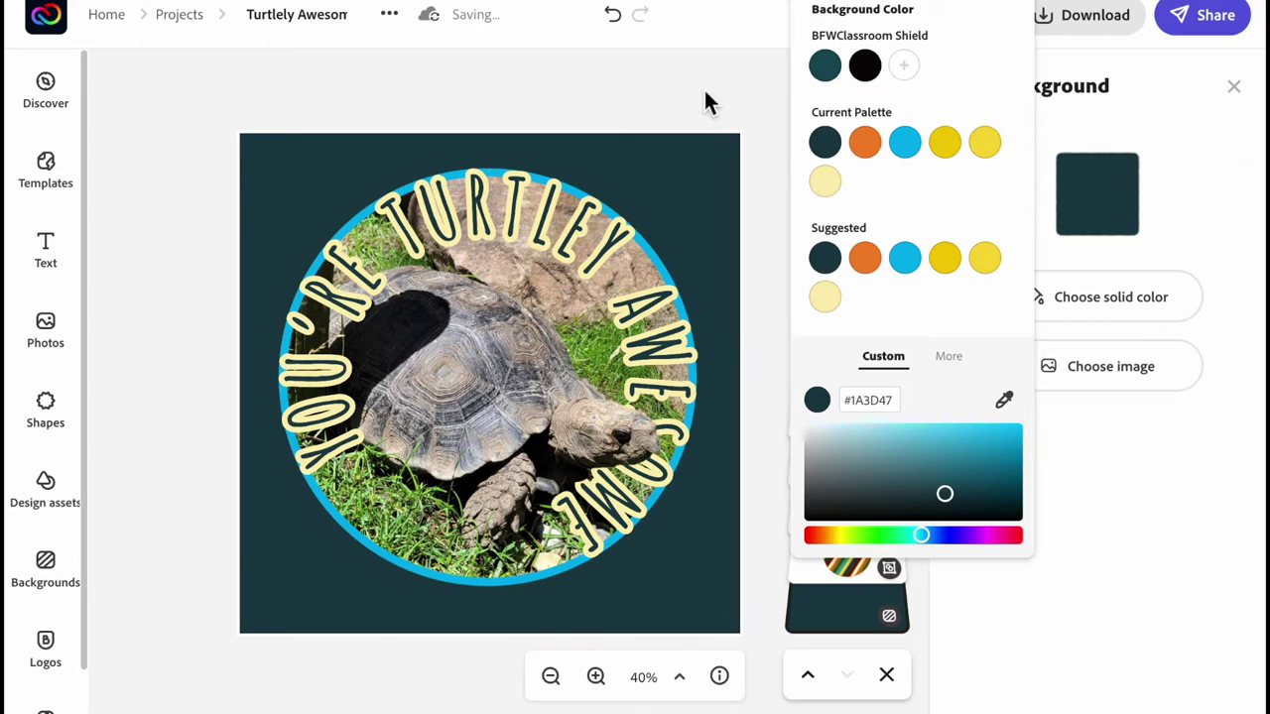
click(706, 94)
Step: Move the striped ring group further down the page
click(838, 557)
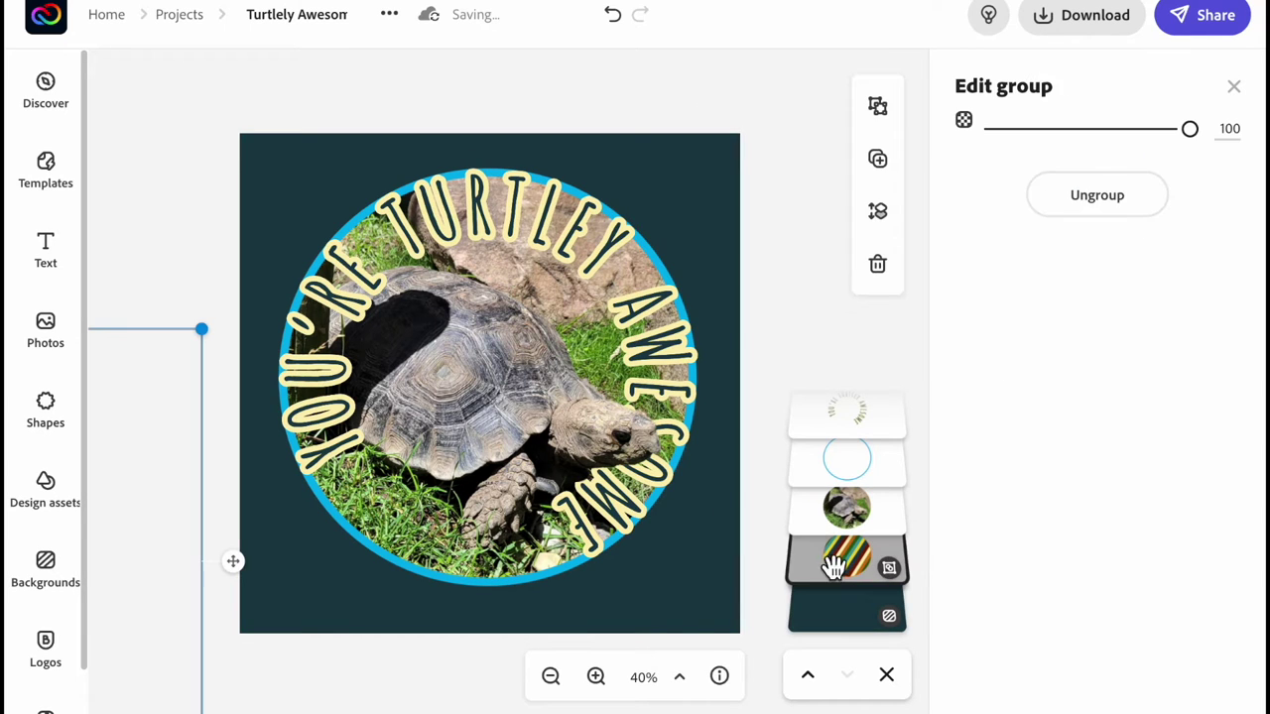
drag(250, 563, 271, 623)
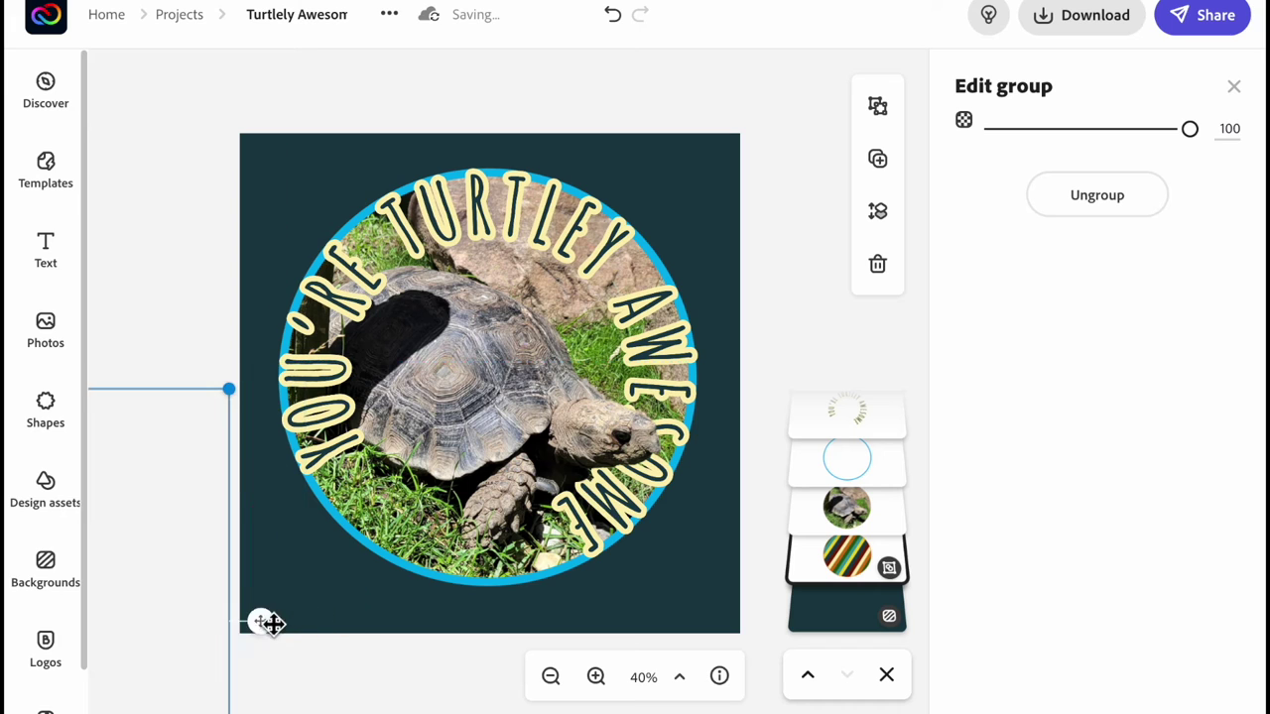
click(447, 571)
Step: Shrink the blue circle outline slightly
click(797, 340)
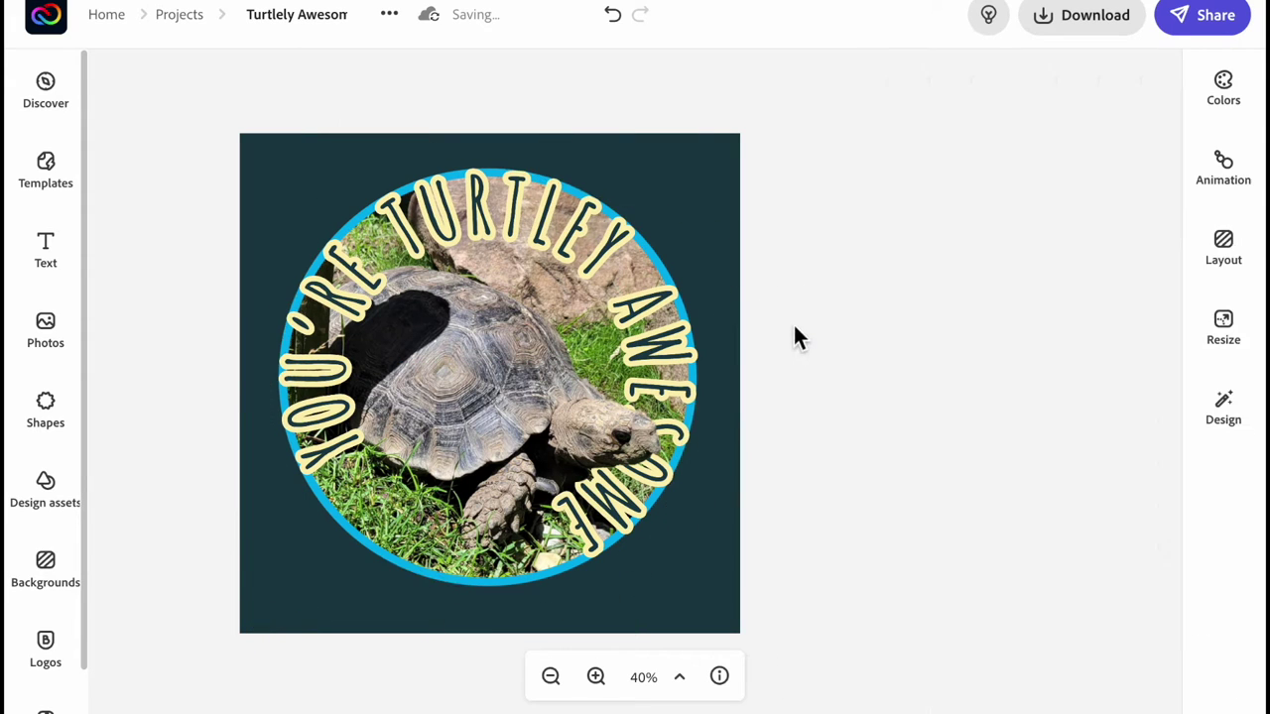
click(671, 288)
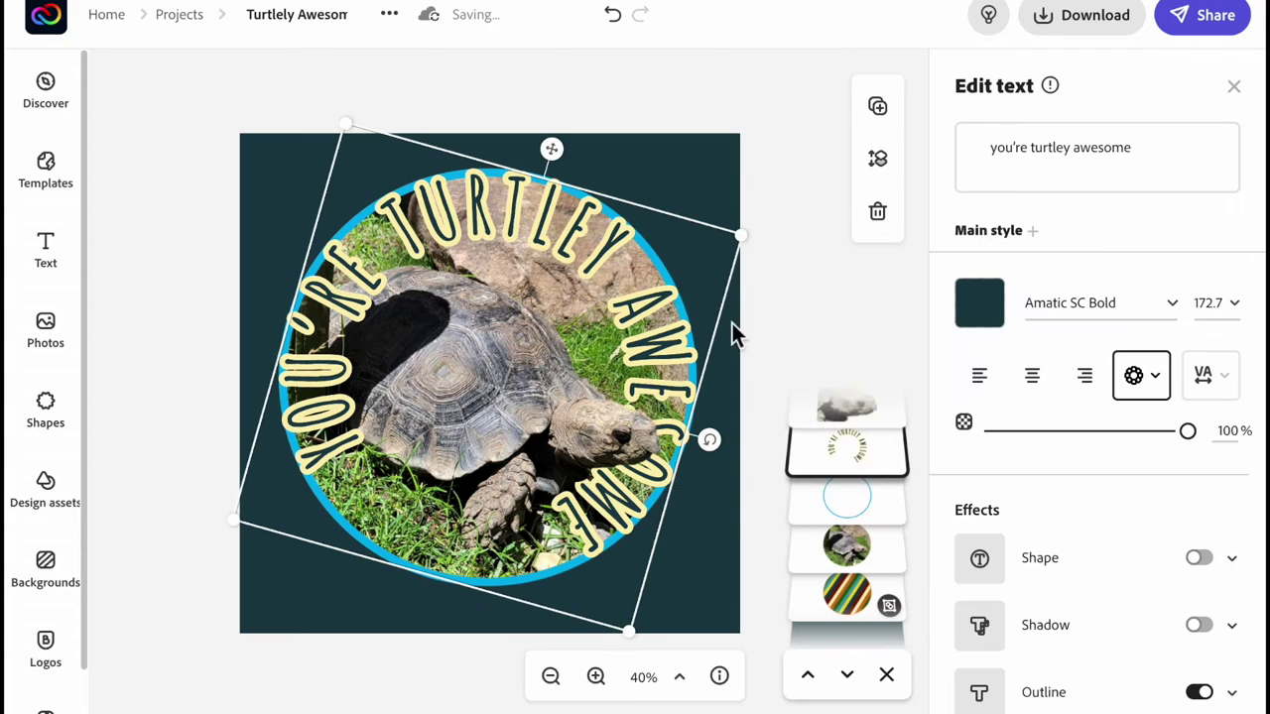
click(837, 511)
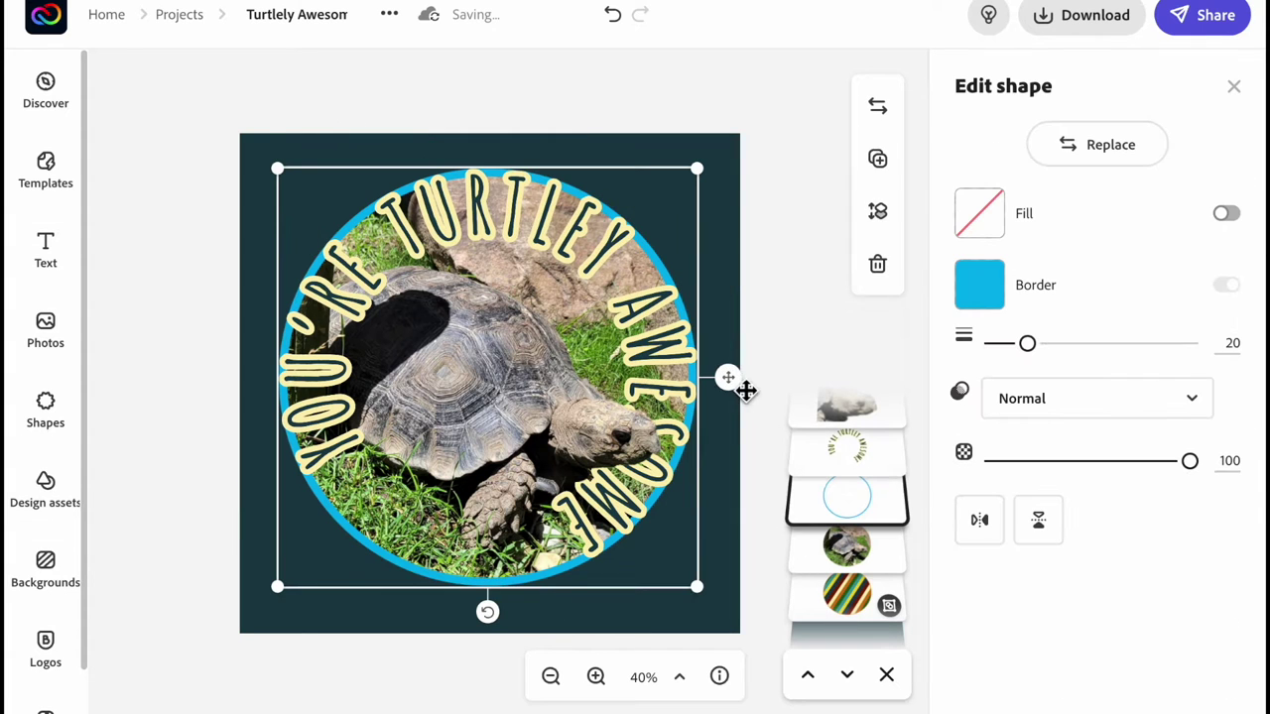
mouse_move(741, 385)
mouse_down()
mouse_move(670, 407)
mouse_move(751, 383)
mouse_move(700, 413)
mouse_move(736, 395)
mouse_move(734, 378)
mouse_up()
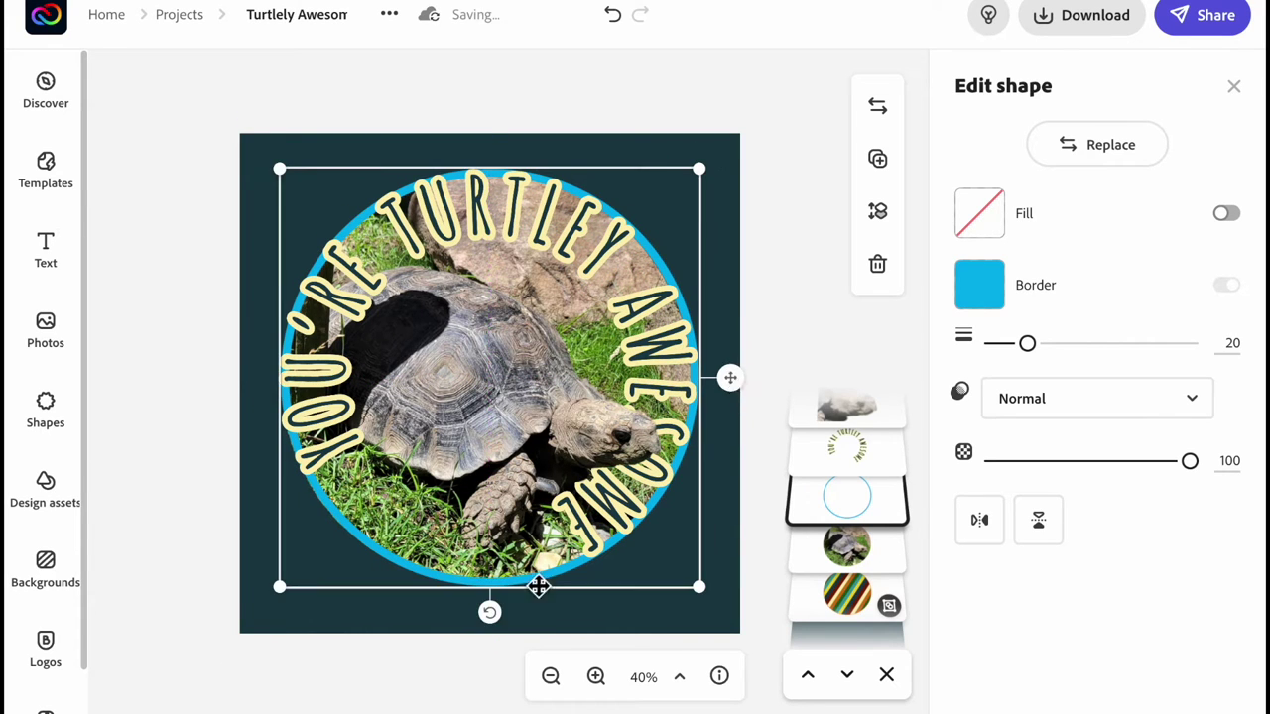
Step: Centre the blue ring and turtle photo on each other, leaving out the curved text, and group them
click(377, 672)
drag(377, 672, 429, 565)
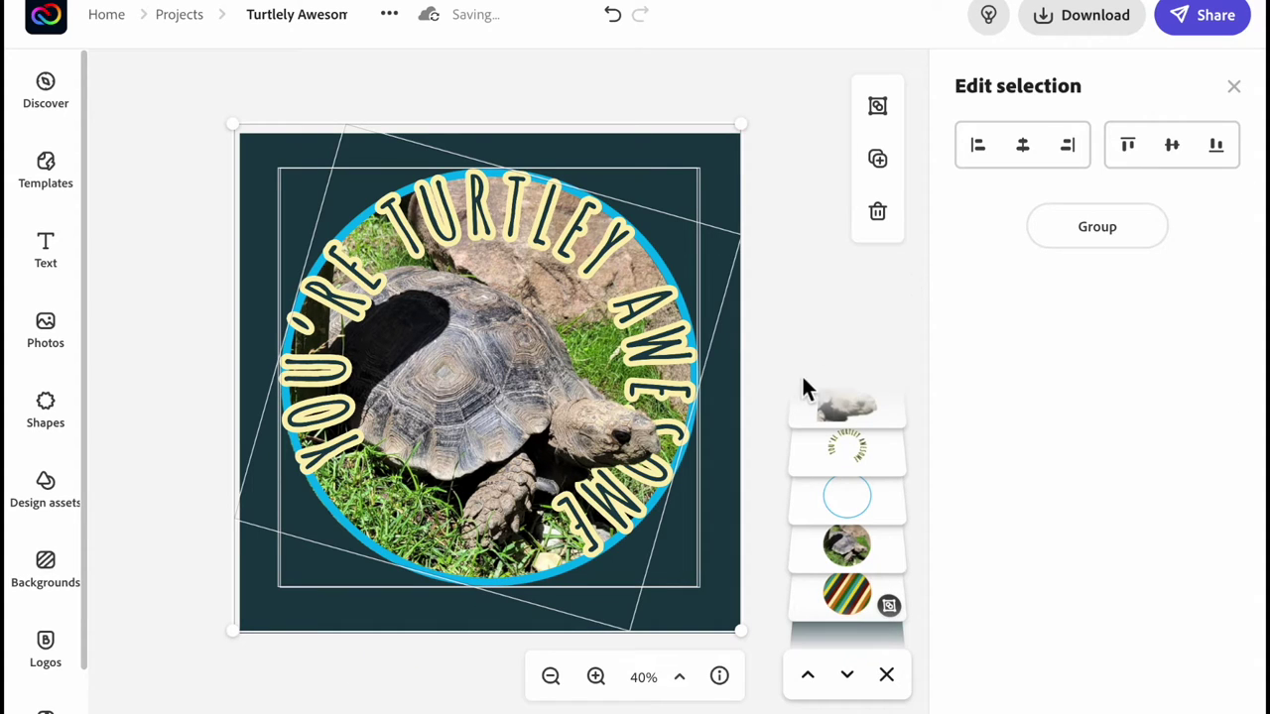
click(668, 357)
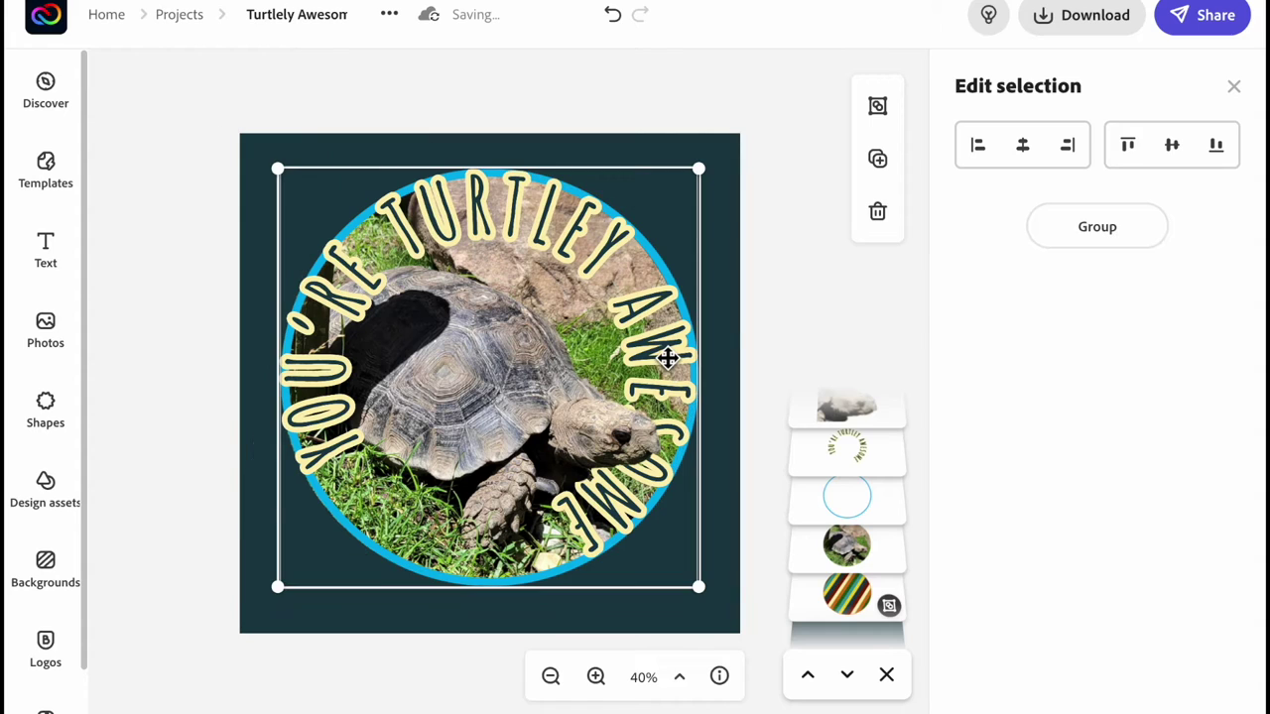
click(1025, 148)
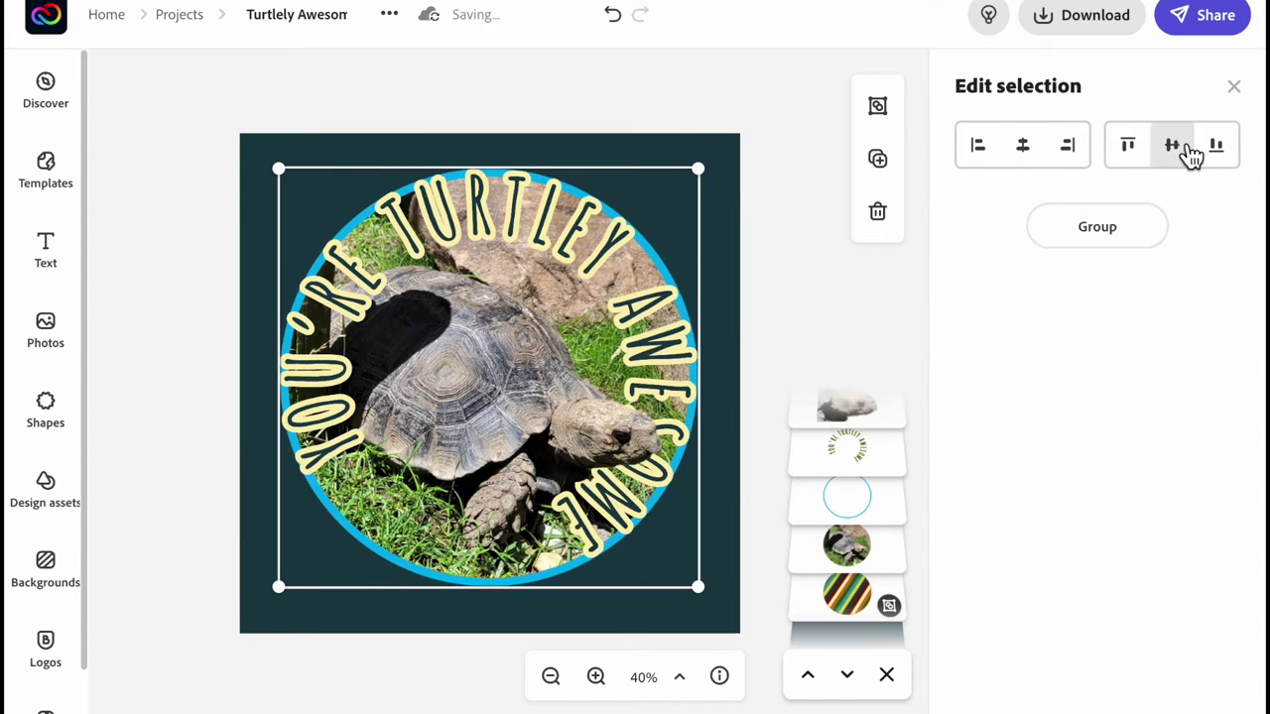
click(1103, 250)
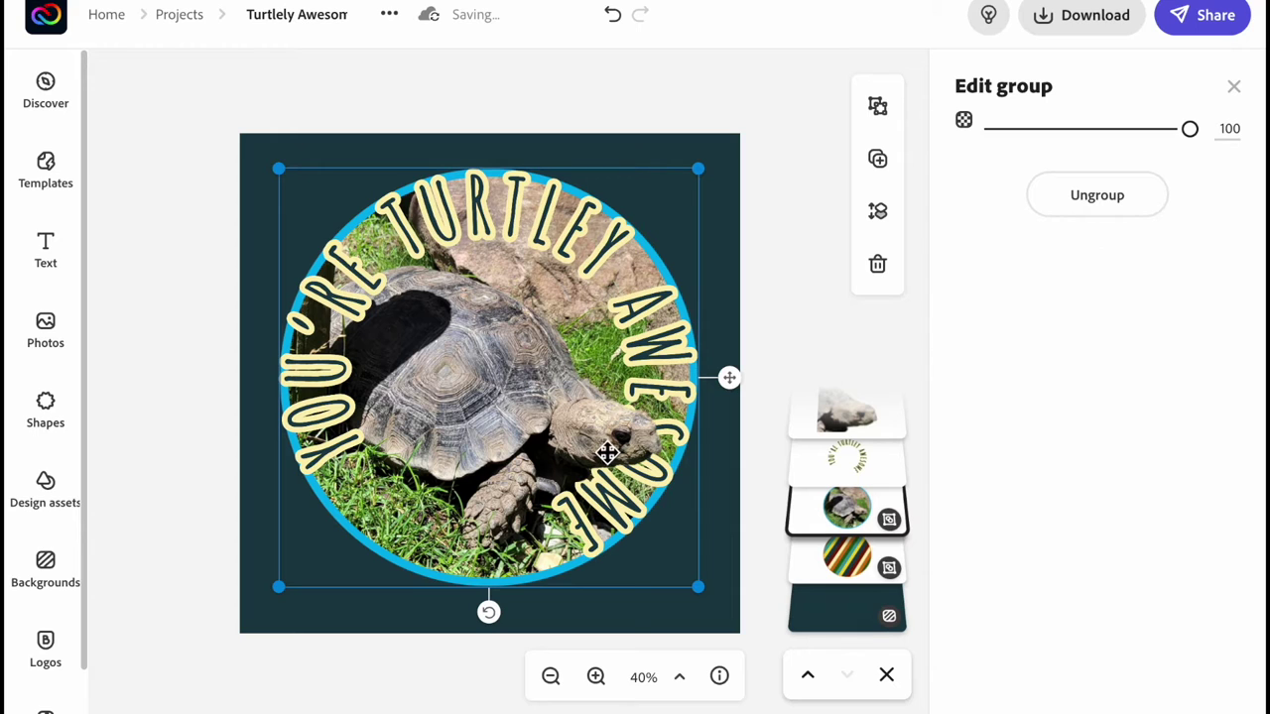
click(852, 438)
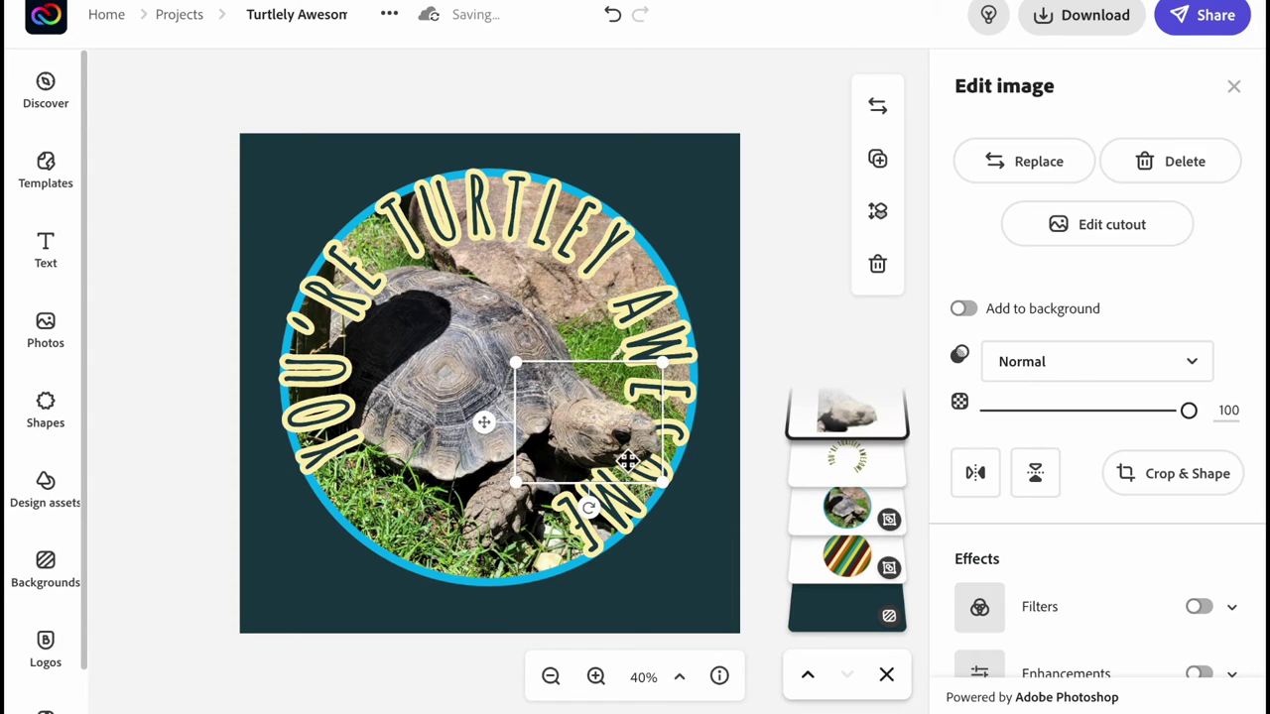
Step: Nudge the turtle cutout and enlarge its crop to show more shell and body
mouse_move(490, 433)
mouse_down()
mouse_move(566, 468)
mouse_move(493, 428)
mouse_move(555, 471)
mouse_move(502, 428)
mouse_move(501, 472)
mouse_move(488, 426)
mouse_up()
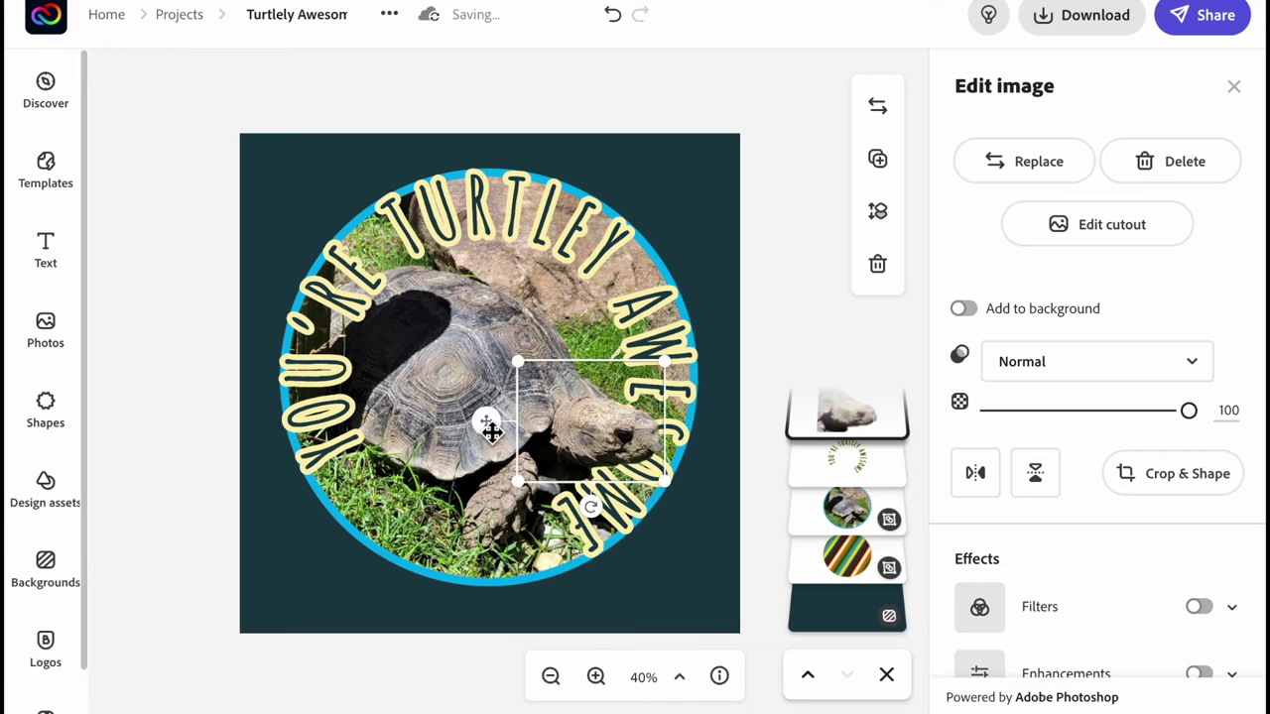
click(1187, 476)
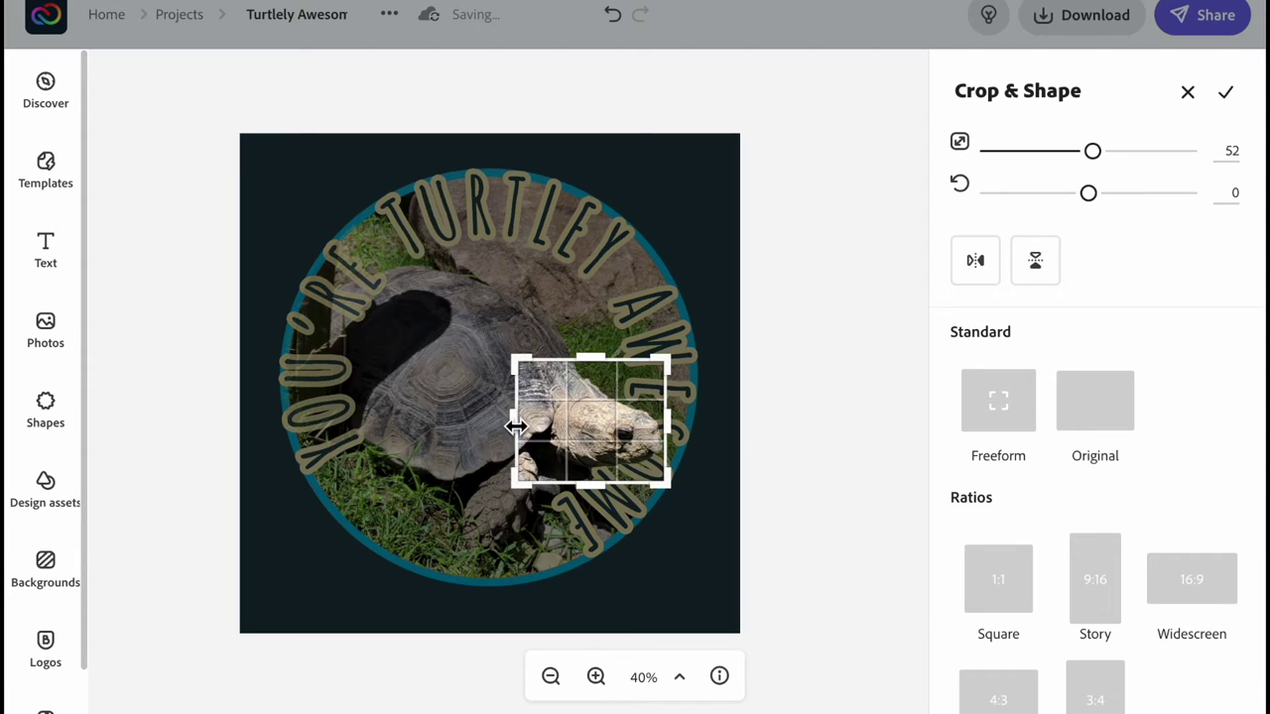
drag(519, 425, 282, 452)
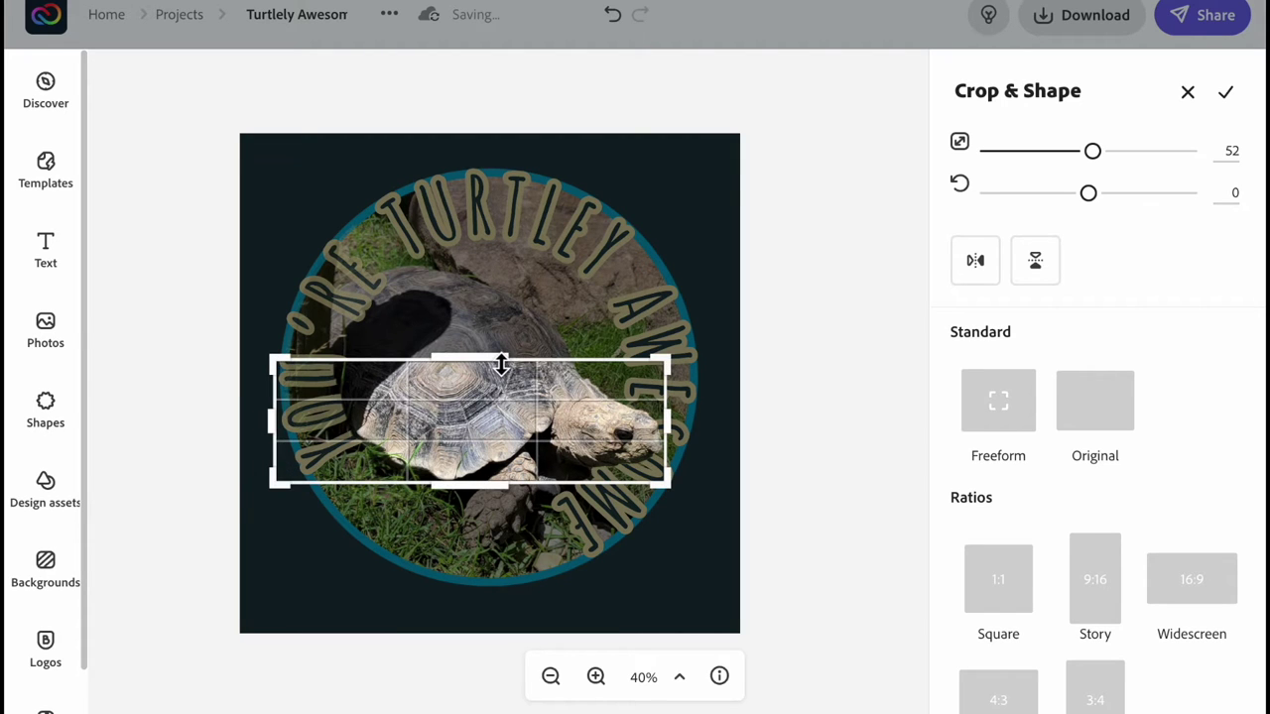
drag(502, 366, 523, 248)
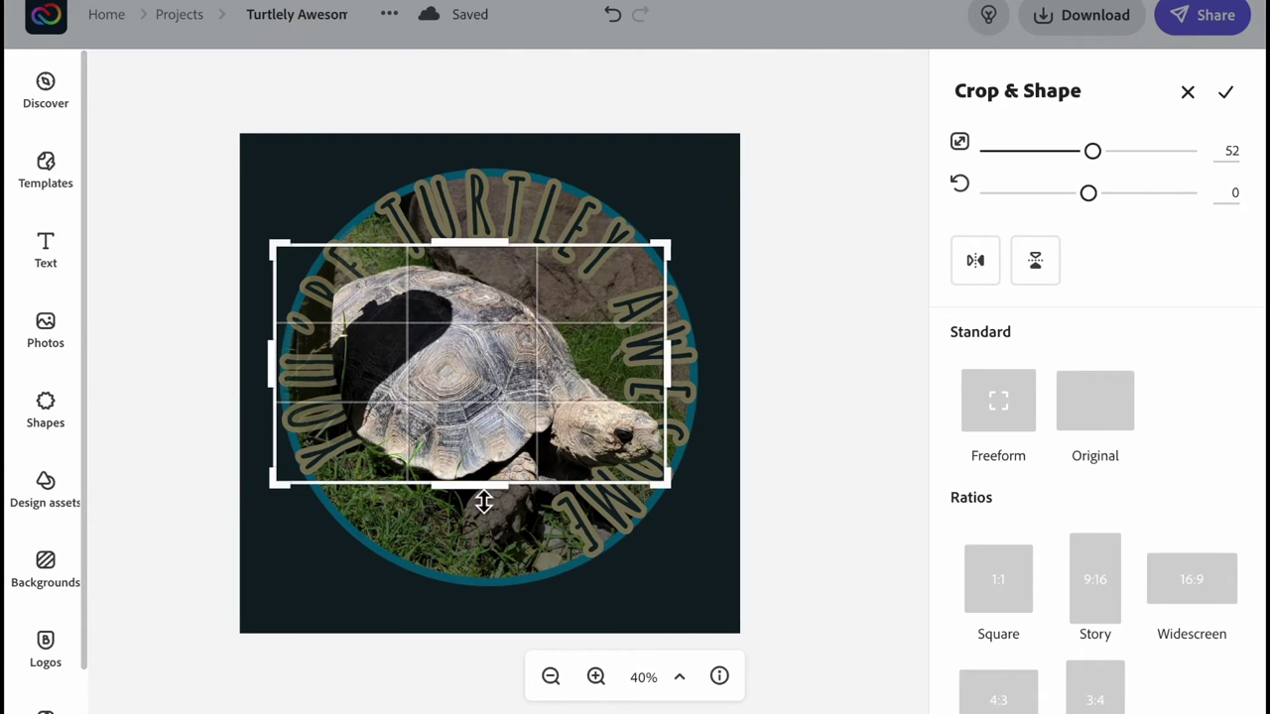
drag(483, 502, 478, 585)
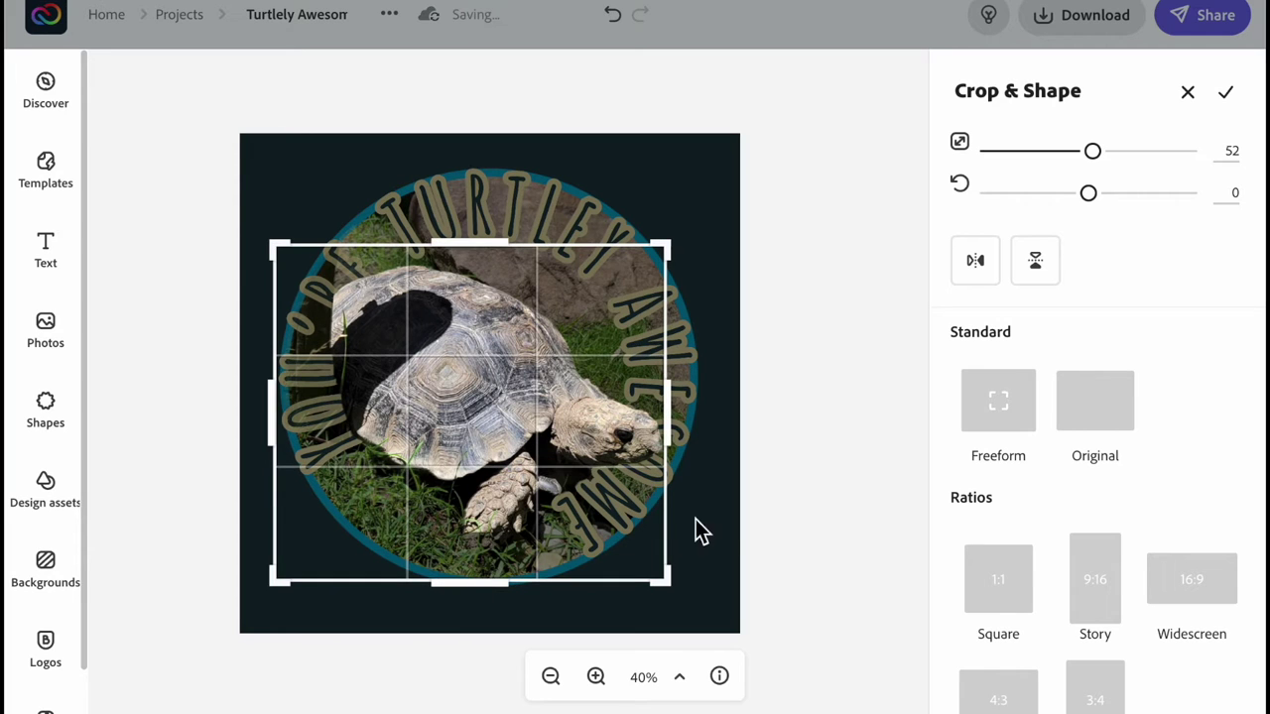
click(794, 528)
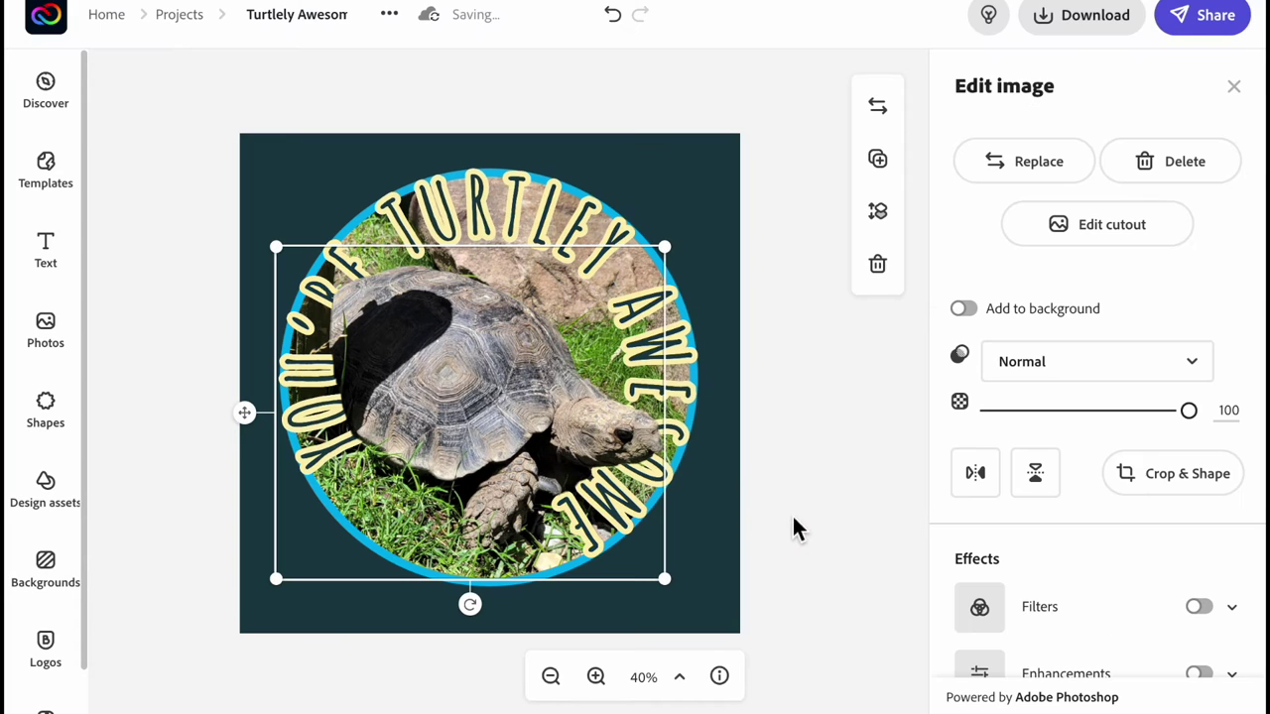
Step: Crop the top turtle copy to a narrow strip around its head
click(610, 427)
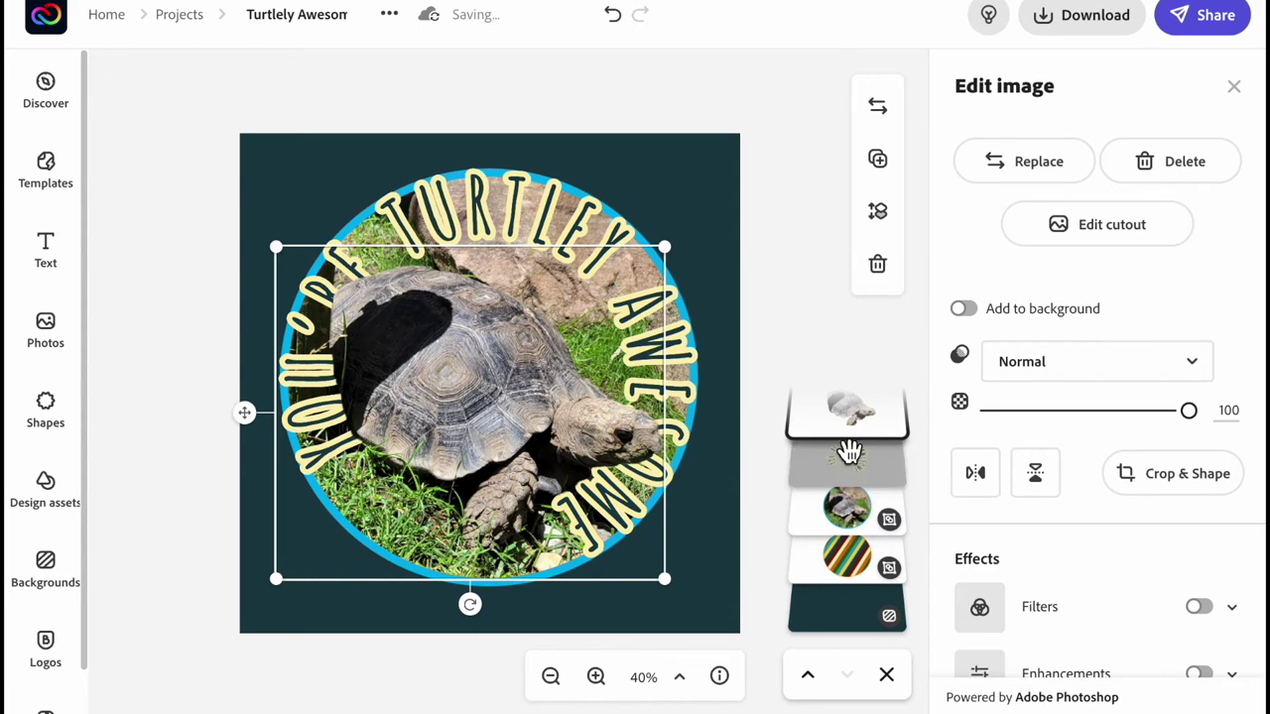
click(873, 426)
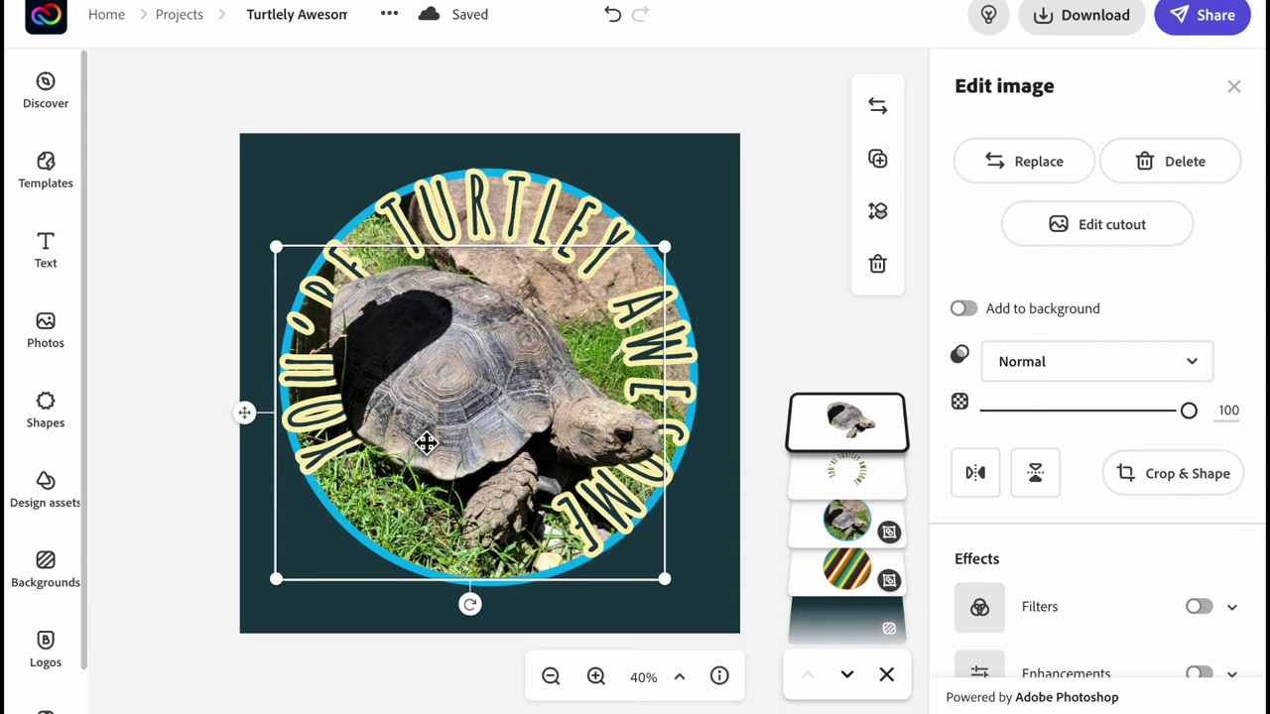
click(1154, 474)
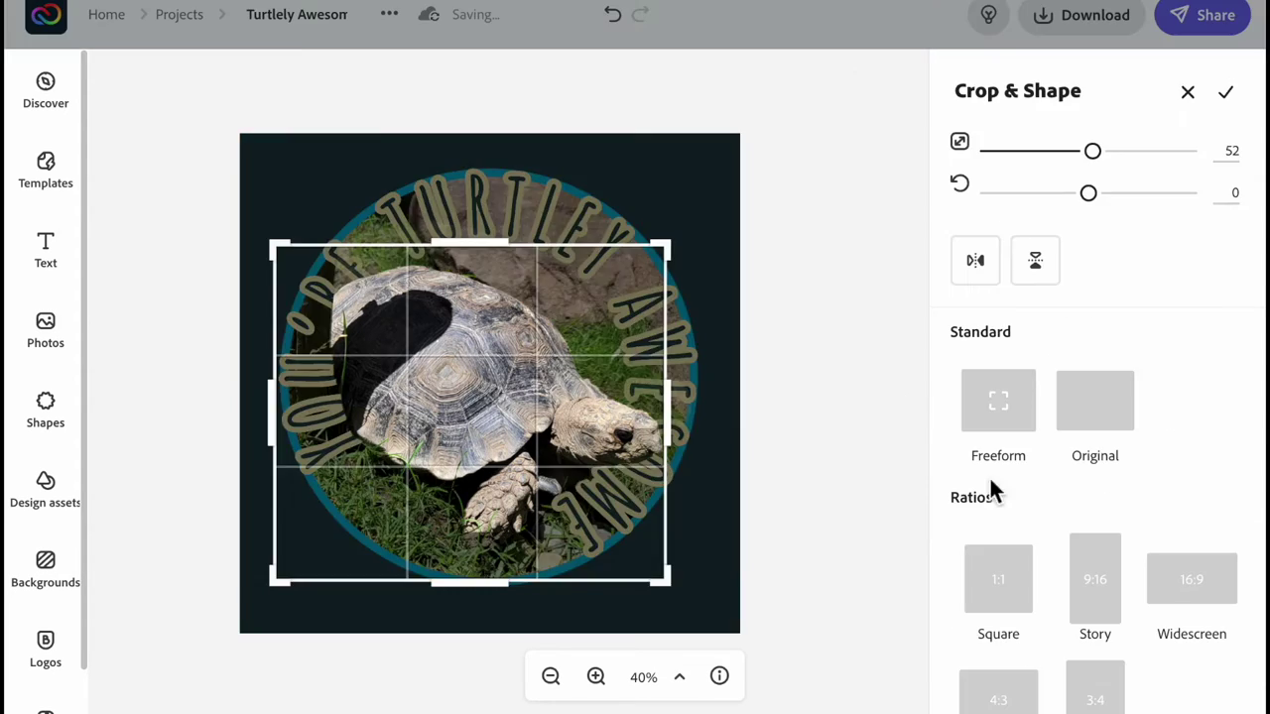
drag(279, 420, 403, 422)
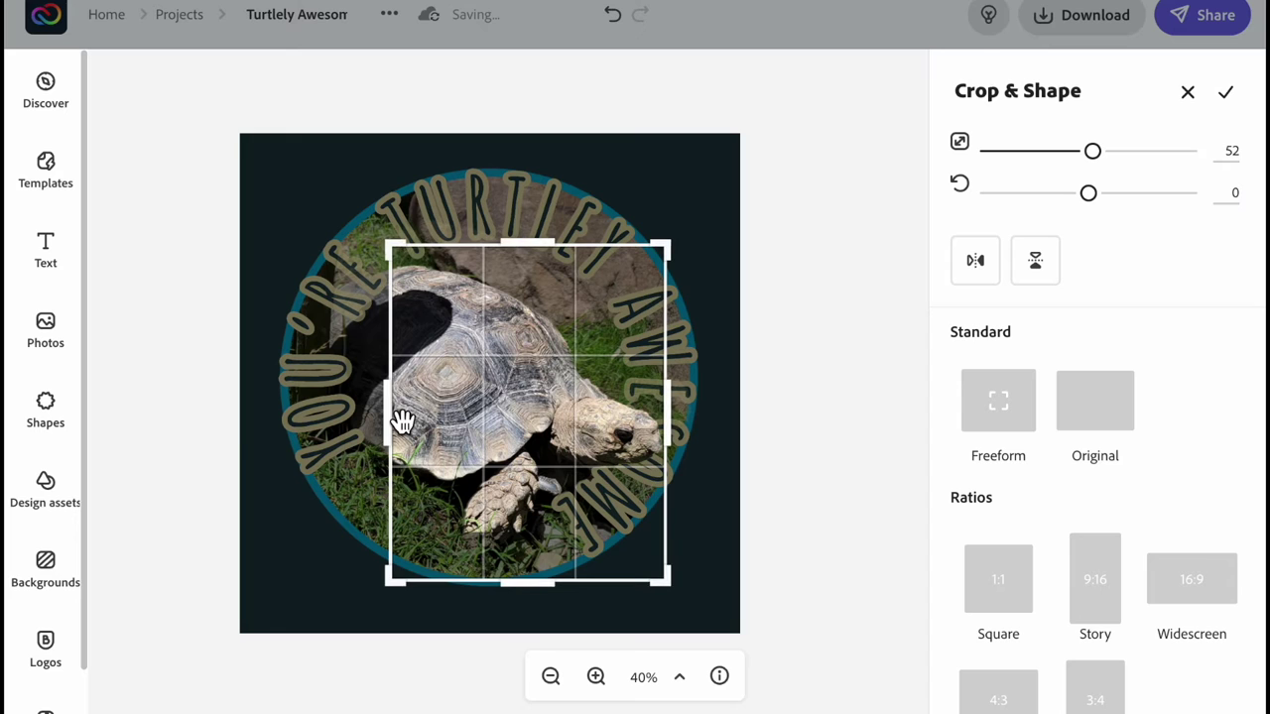
drag(524, 246, 527, 394)
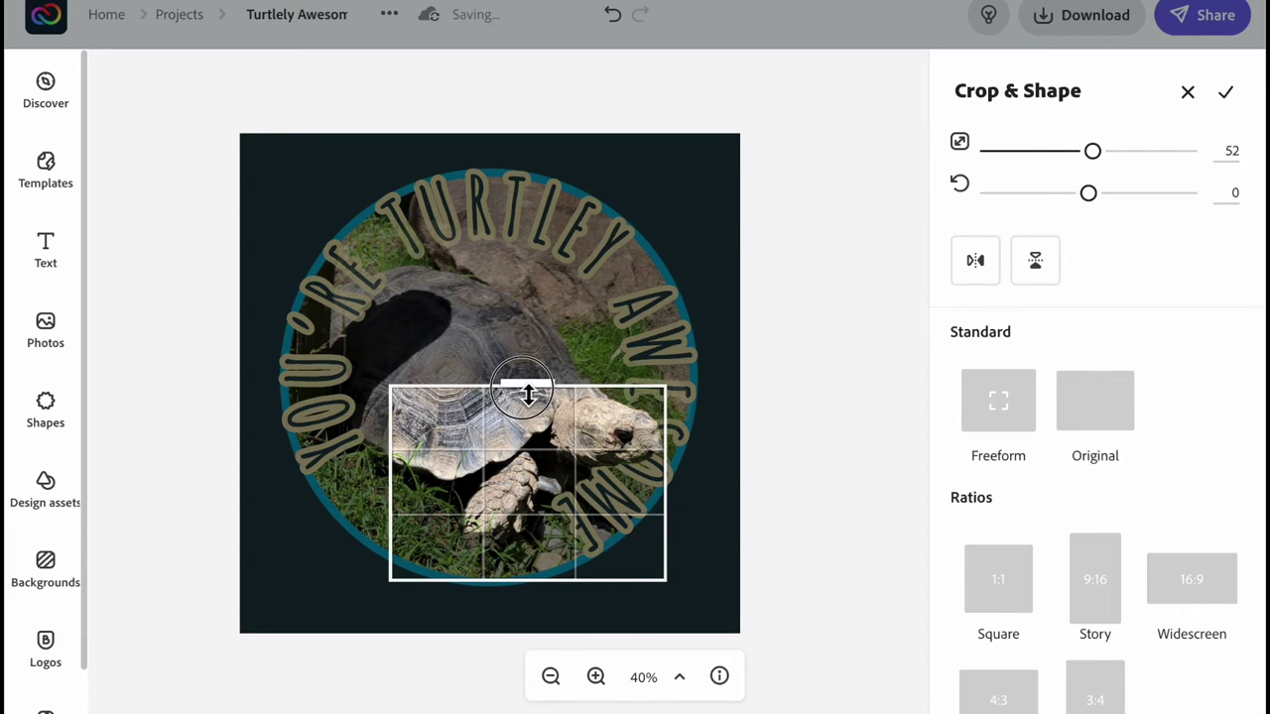
drag(542, 581, 546, 485)
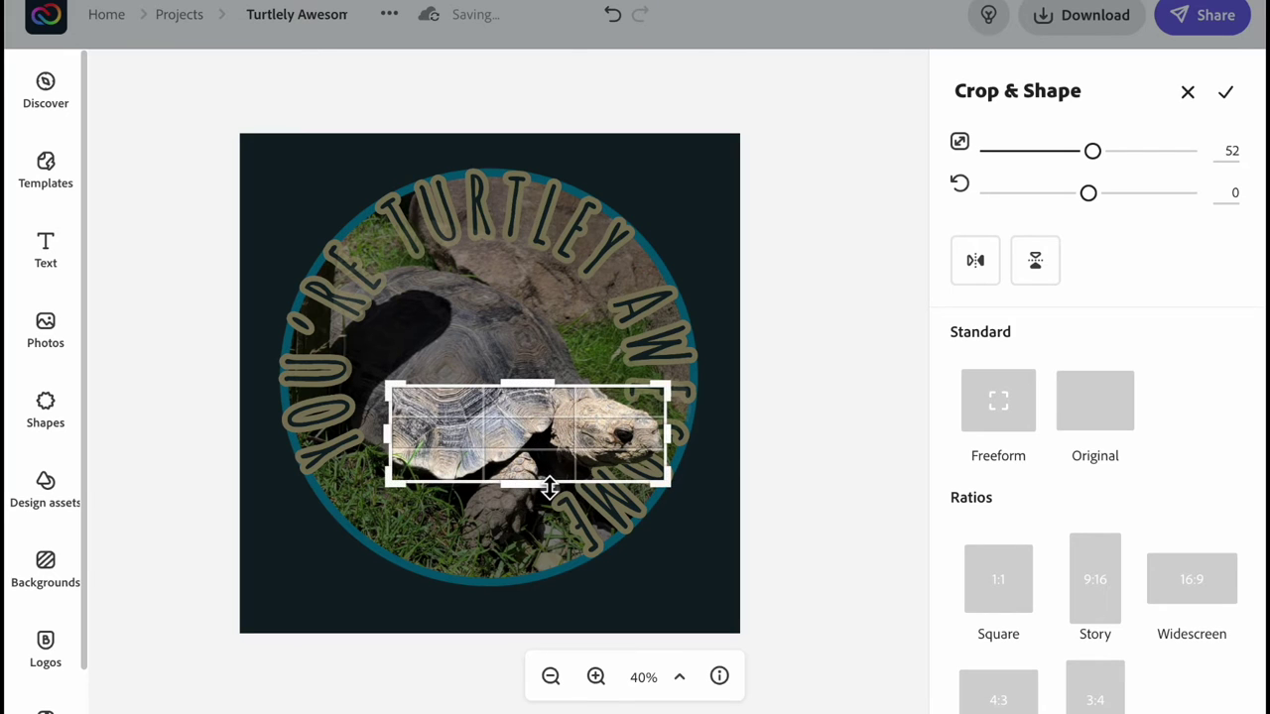
click(802, 426)
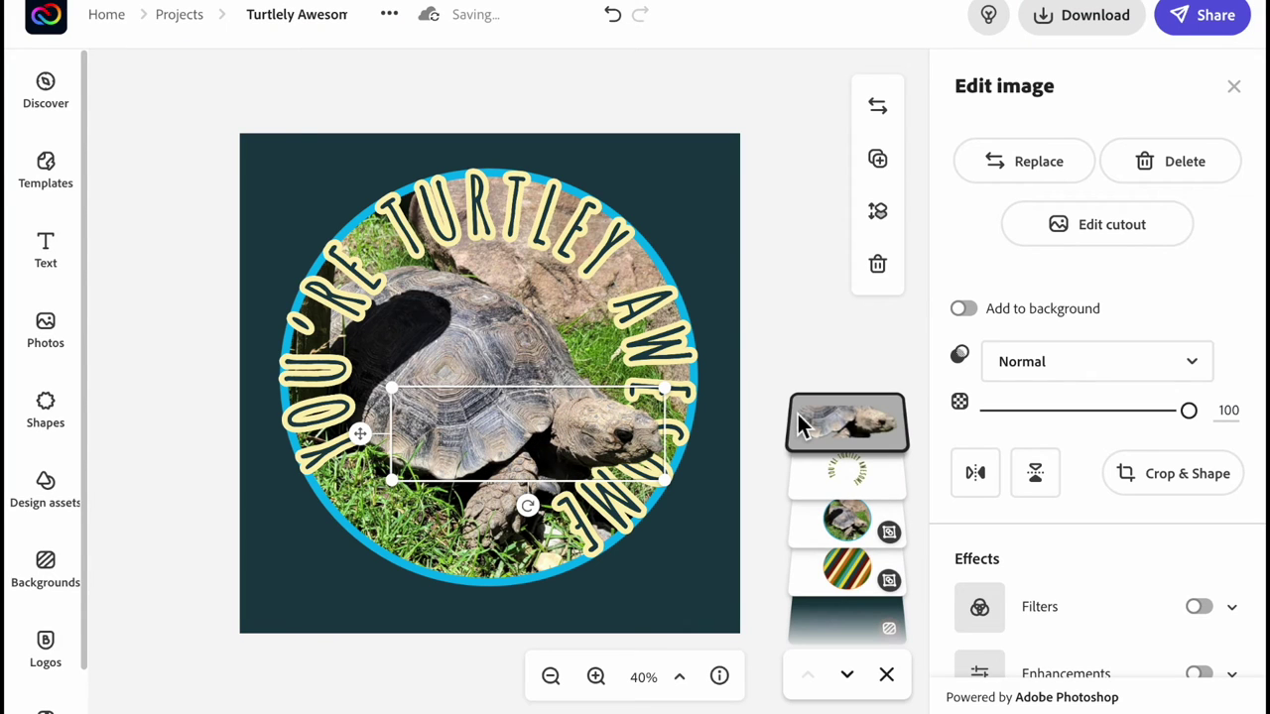
click(785, 336)
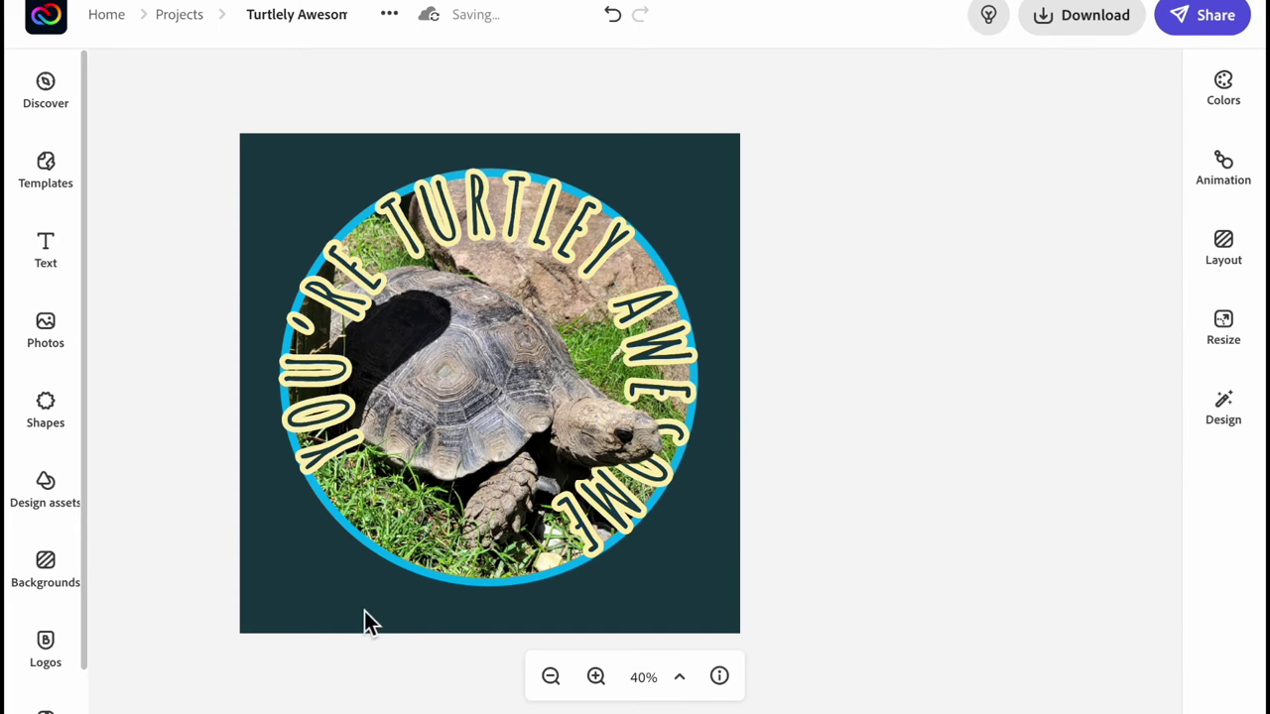
Step: Slide the striped ring layer into place behind the turtle circle
click(670, 456)
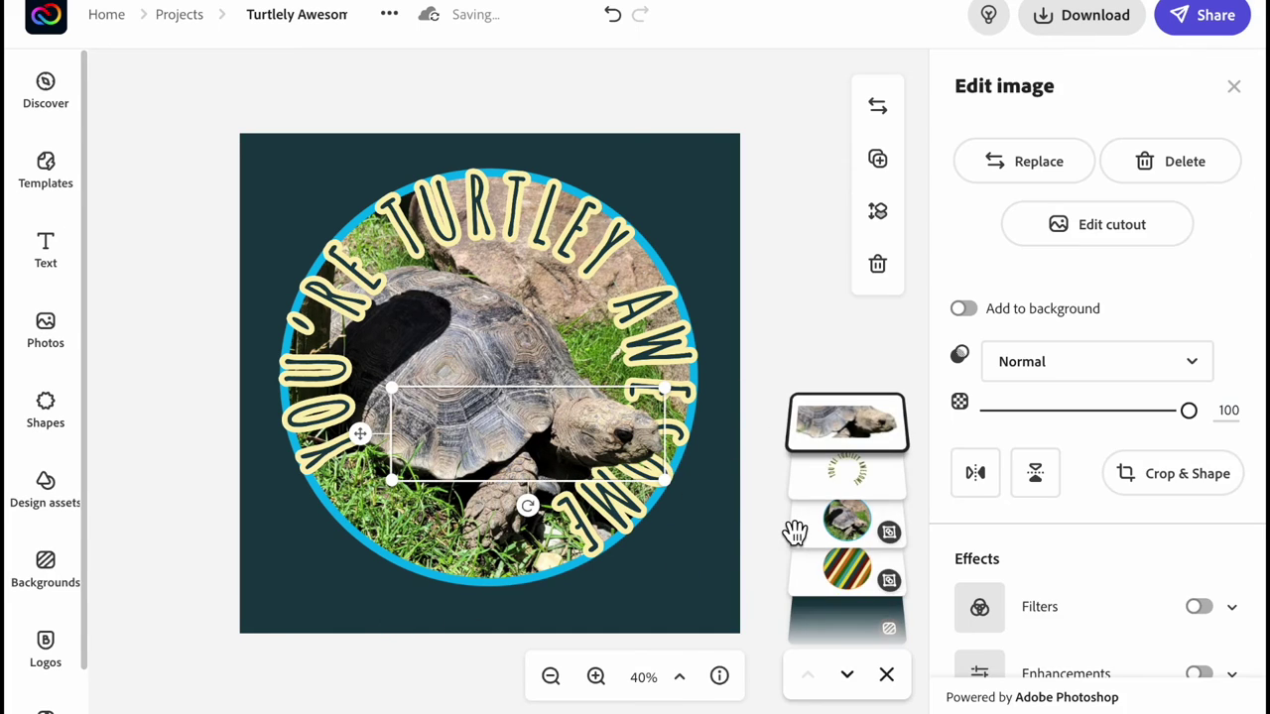
click(848, 578)
drag(260, 623, 757, 393)
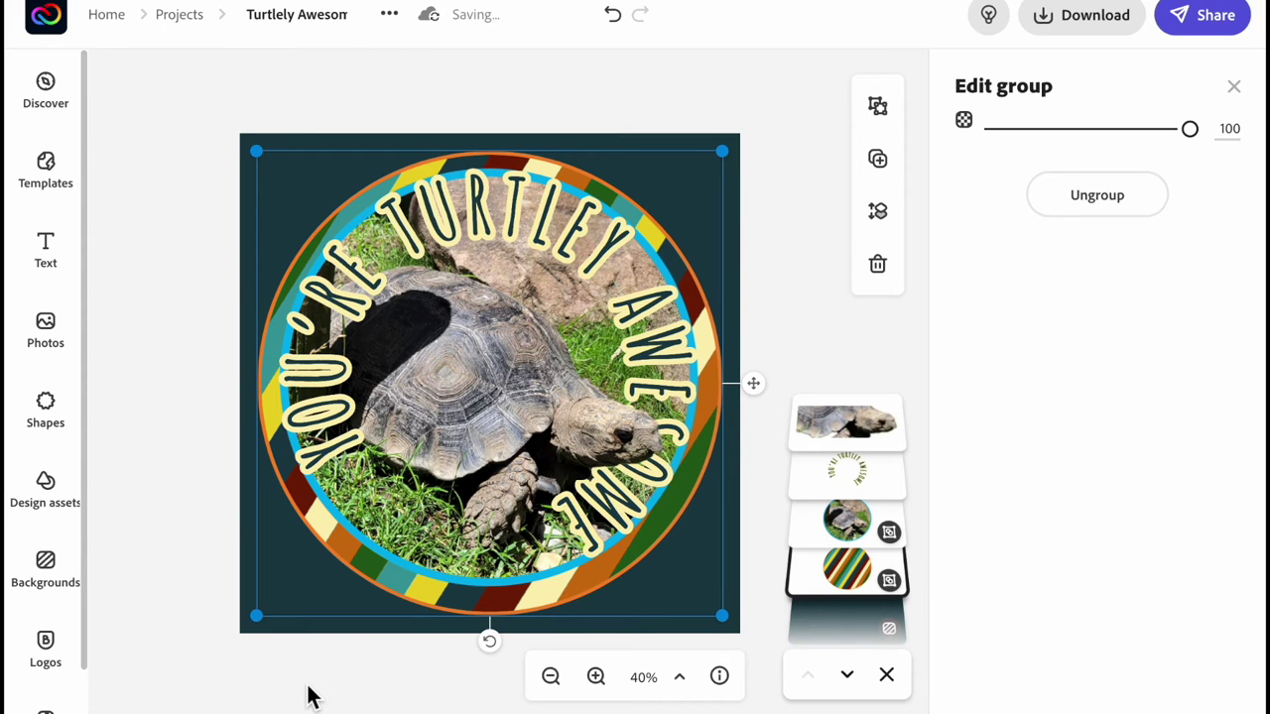
Step: Centre all the badge pieces horizontally and vertically on the canvas
drag(310, 685, 419, 550)
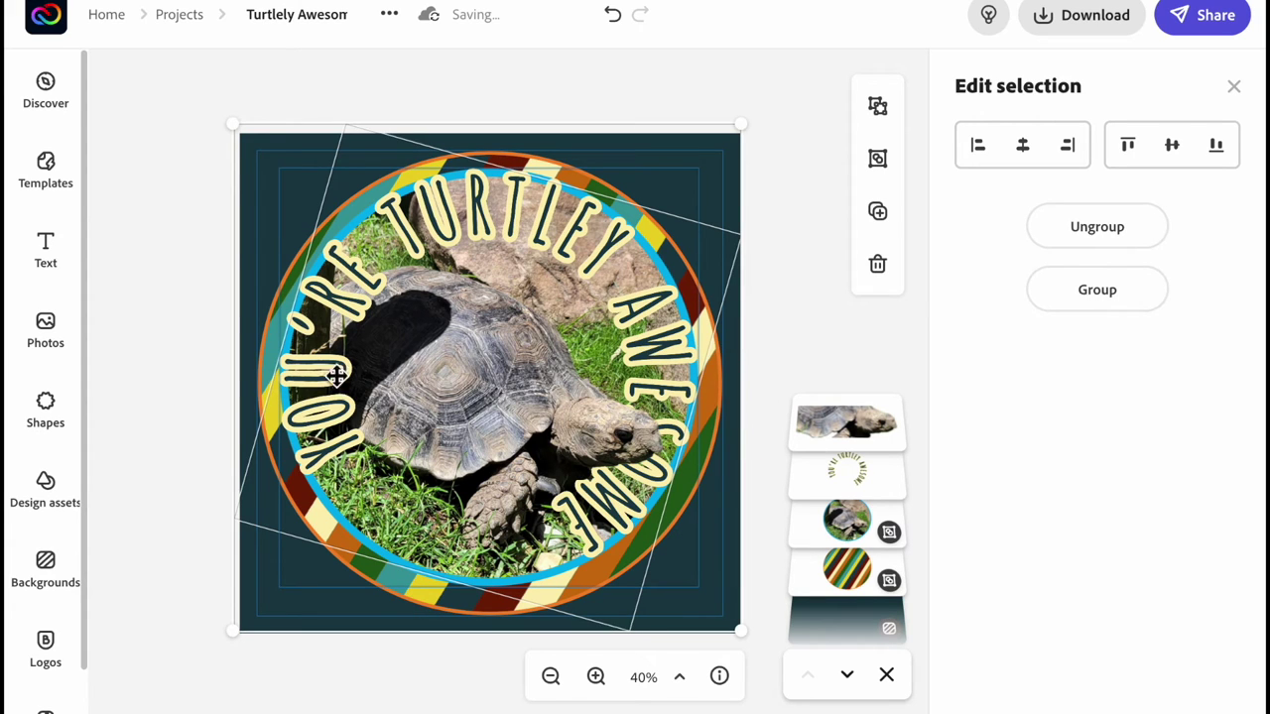
click(299, 387)
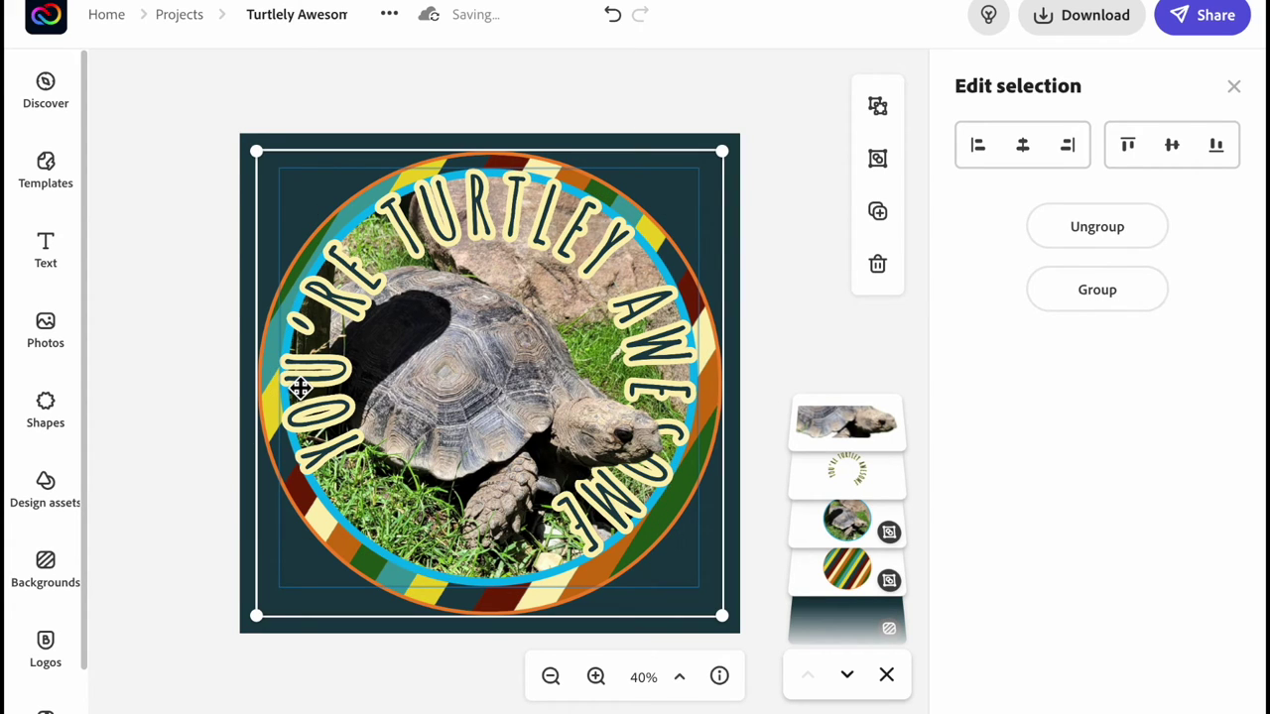
click(1024, 150)
click(1180, 160)
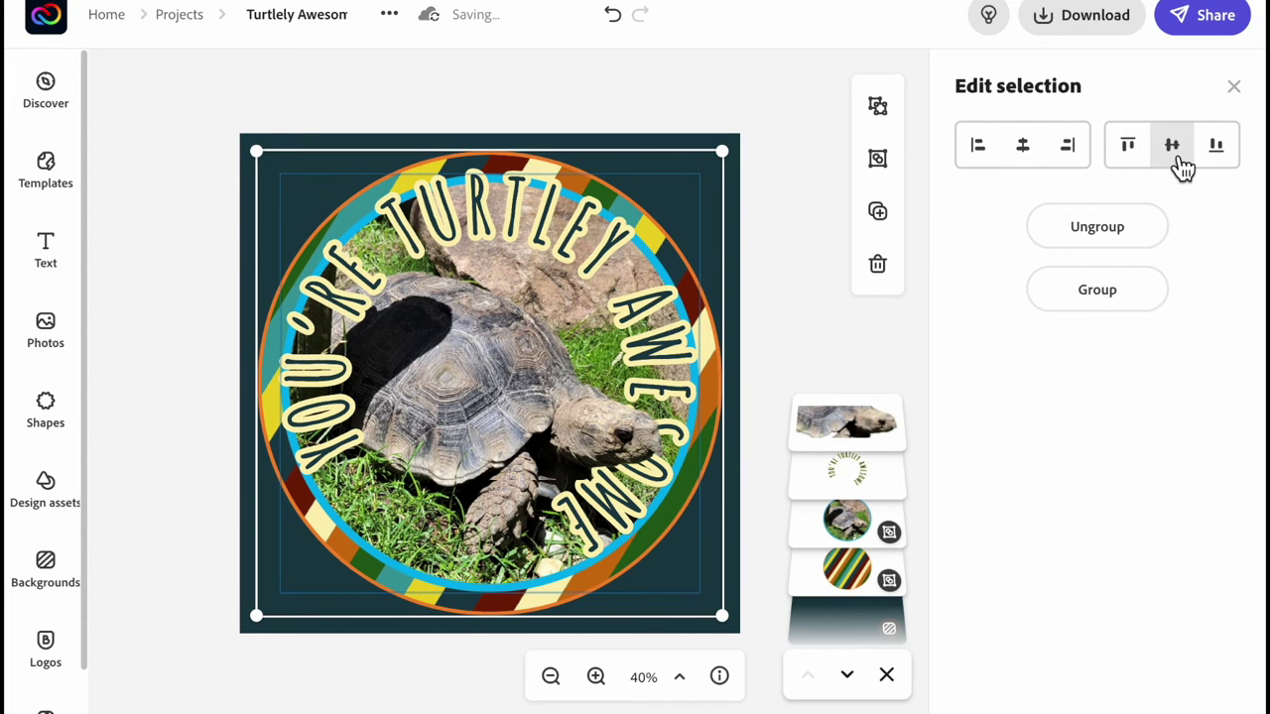
Step: Rotate and nudge the head cutout slightly so it lines up with the photo
click(636, 452)
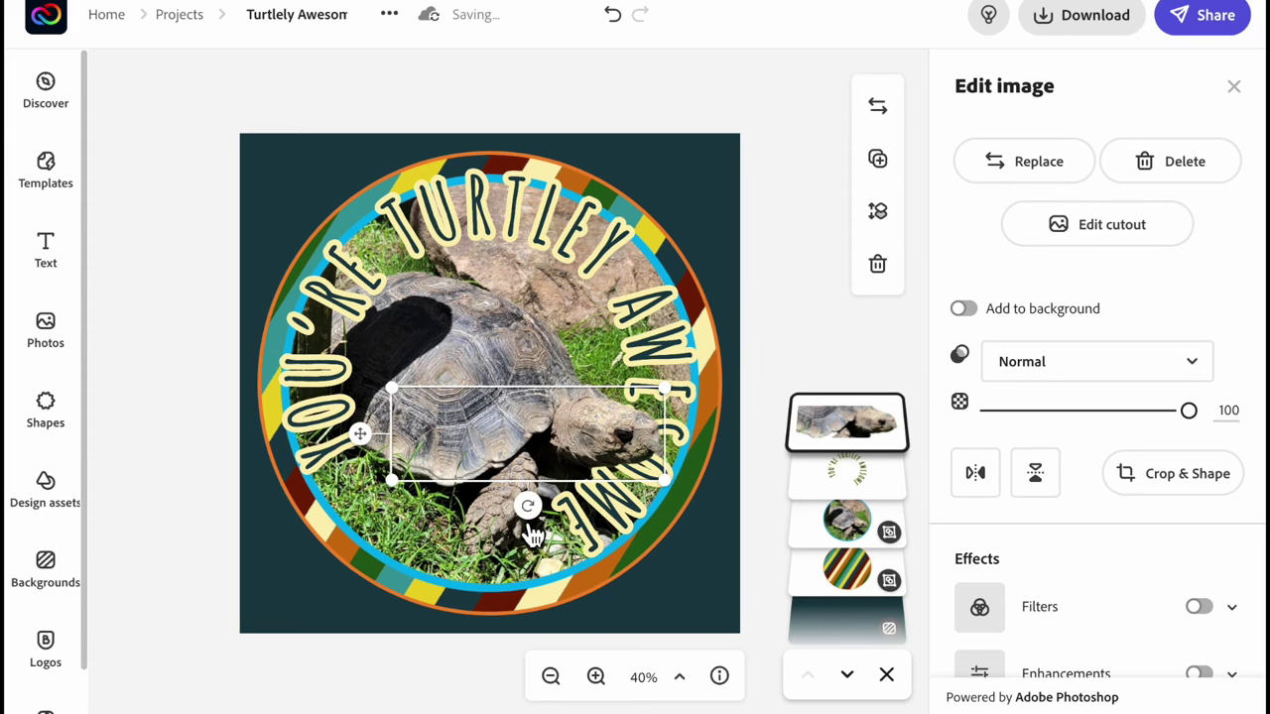
mouse_move(533, 520)
mouse_down()
mouse_move(541, 532)
mouse_move(527, 509)
mouse_up()
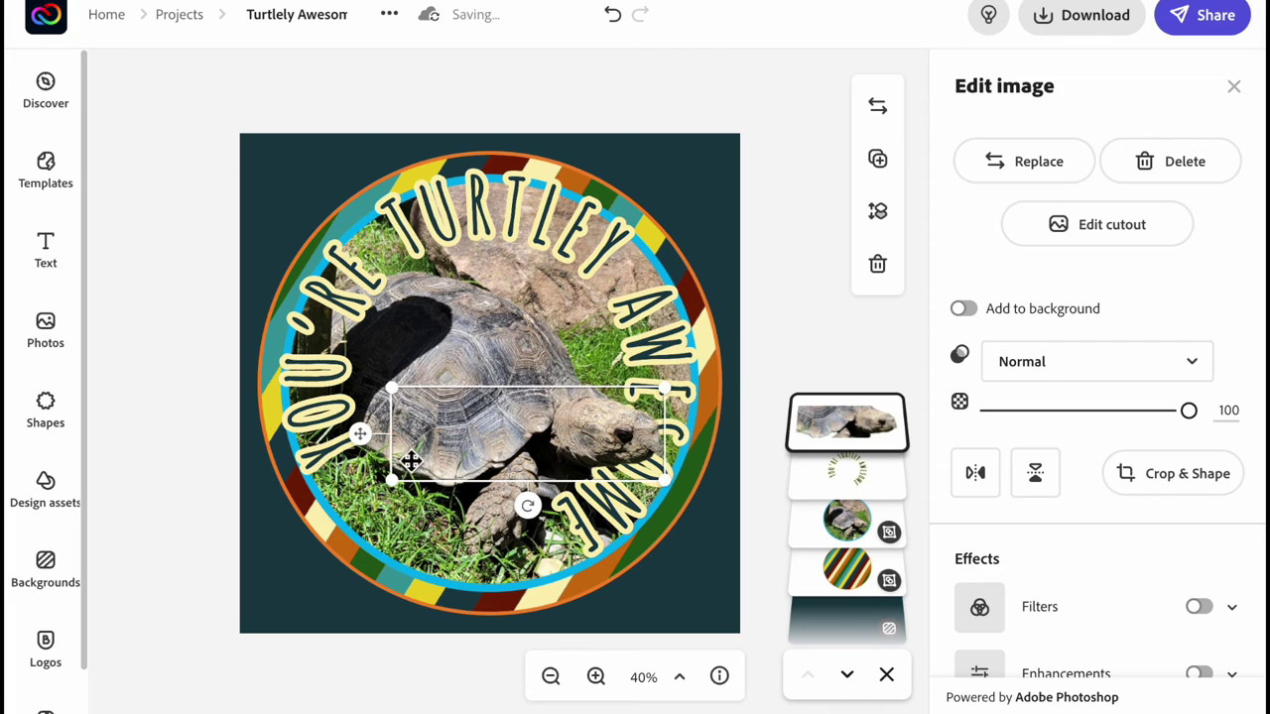
drag(369, 446, 370, 446)
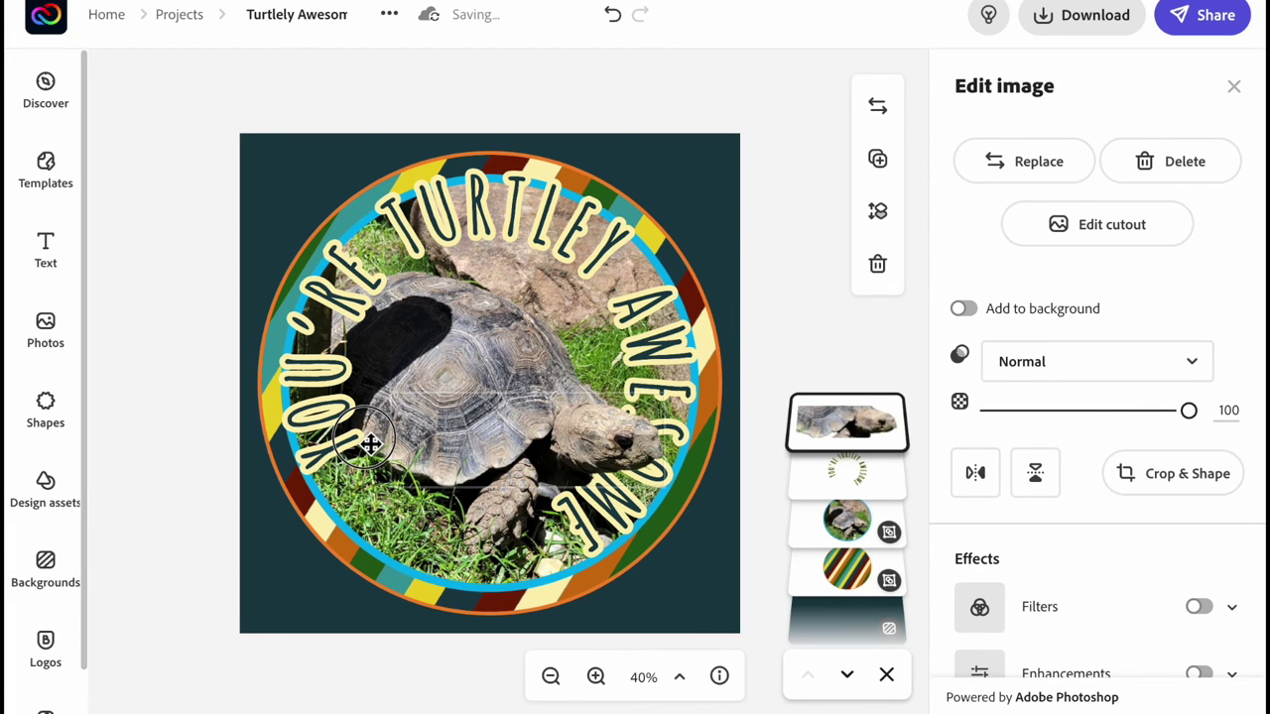
drag(369, 445, 361, 440)
click(180, 545)
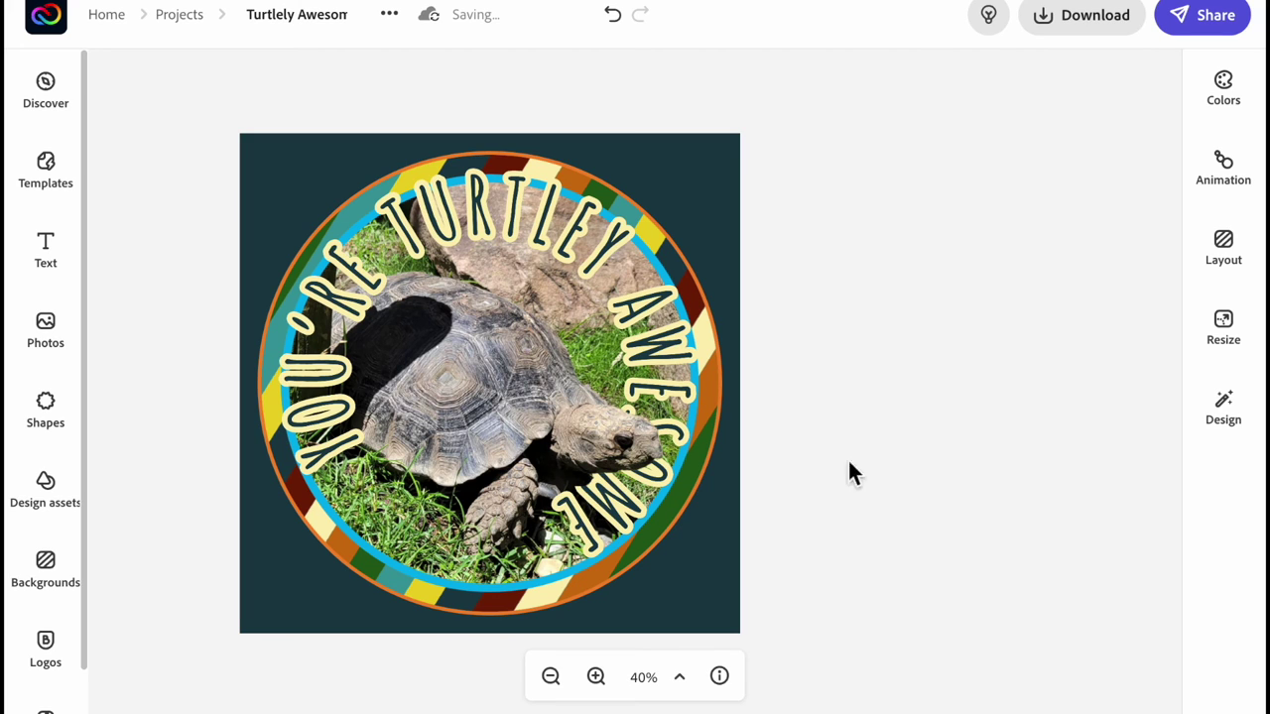
click(1074, 20)
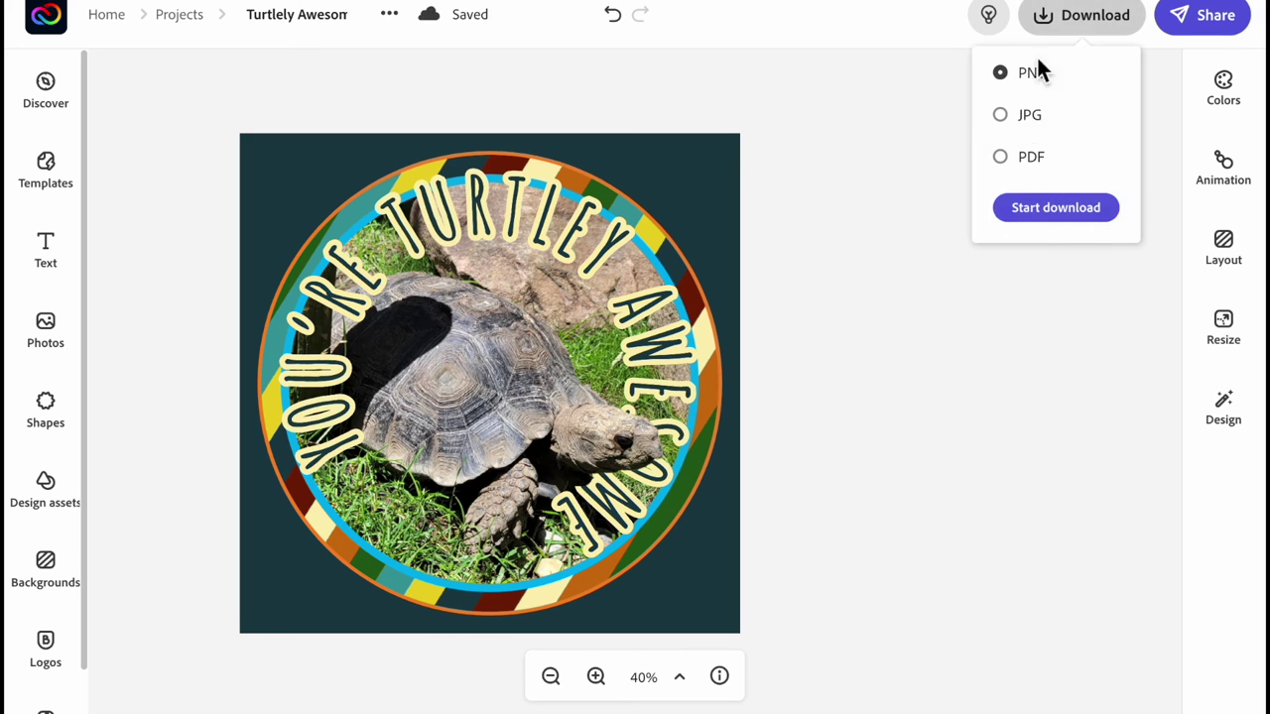
Step: Start the PNG download of the badge with the Transparent background option
click(1061, 209)
click(809, 402)
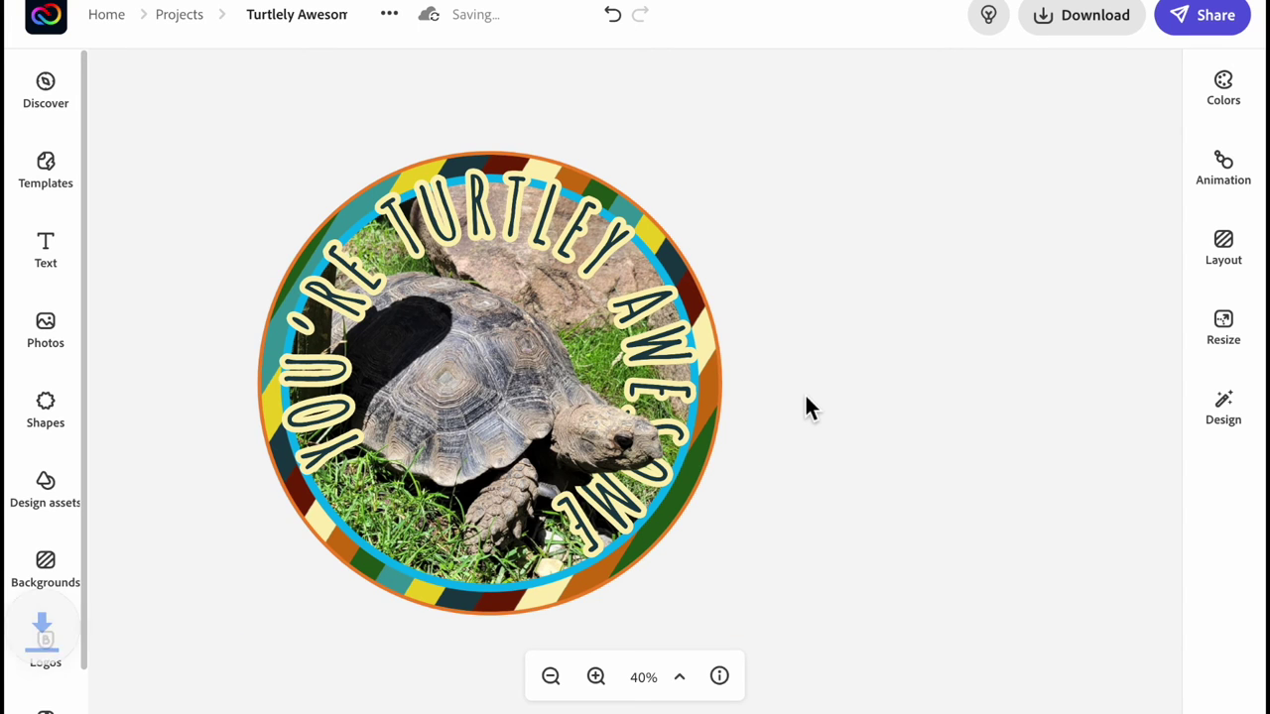